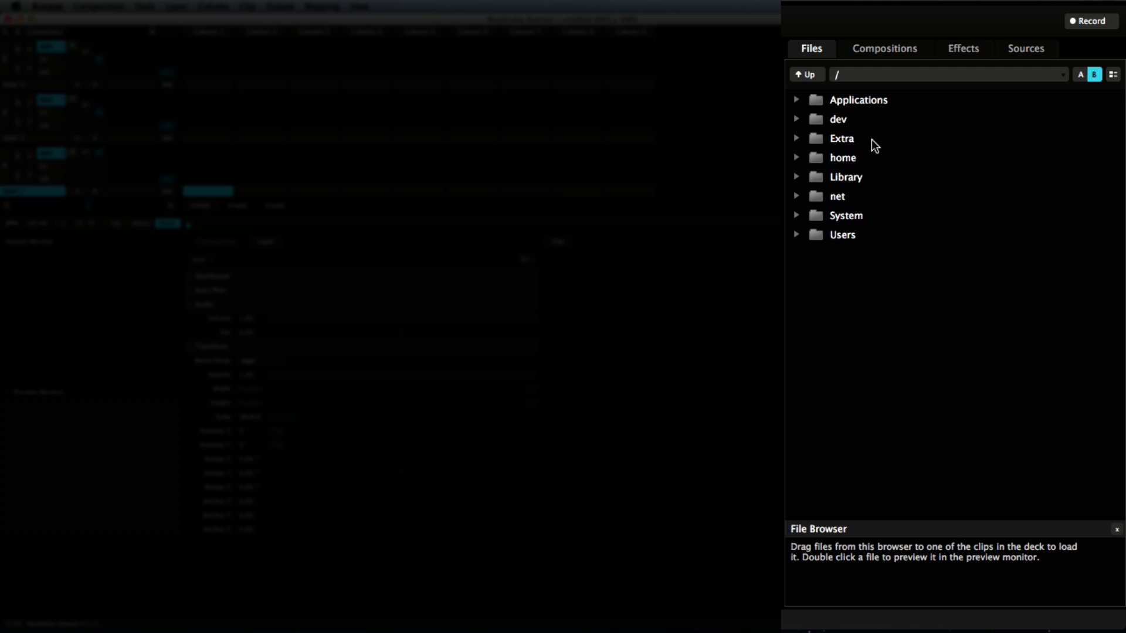
# Step: Look through the Users folder in the file browser and the decks of the Example composition
pyautogui.click(797, 235)
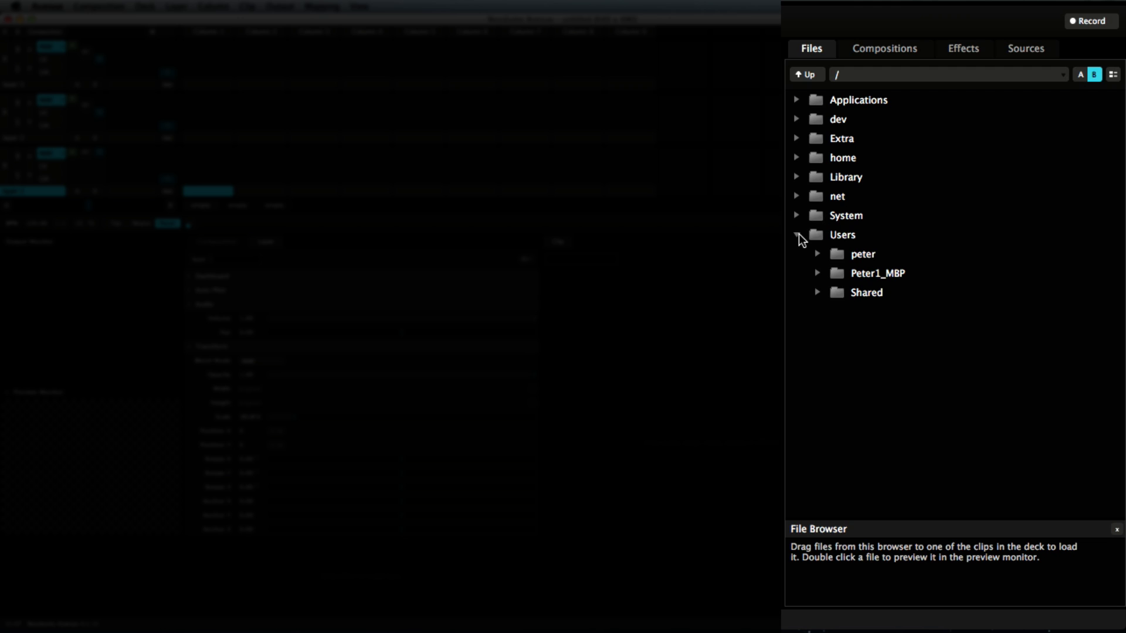
pyautogui.click(799, 234)
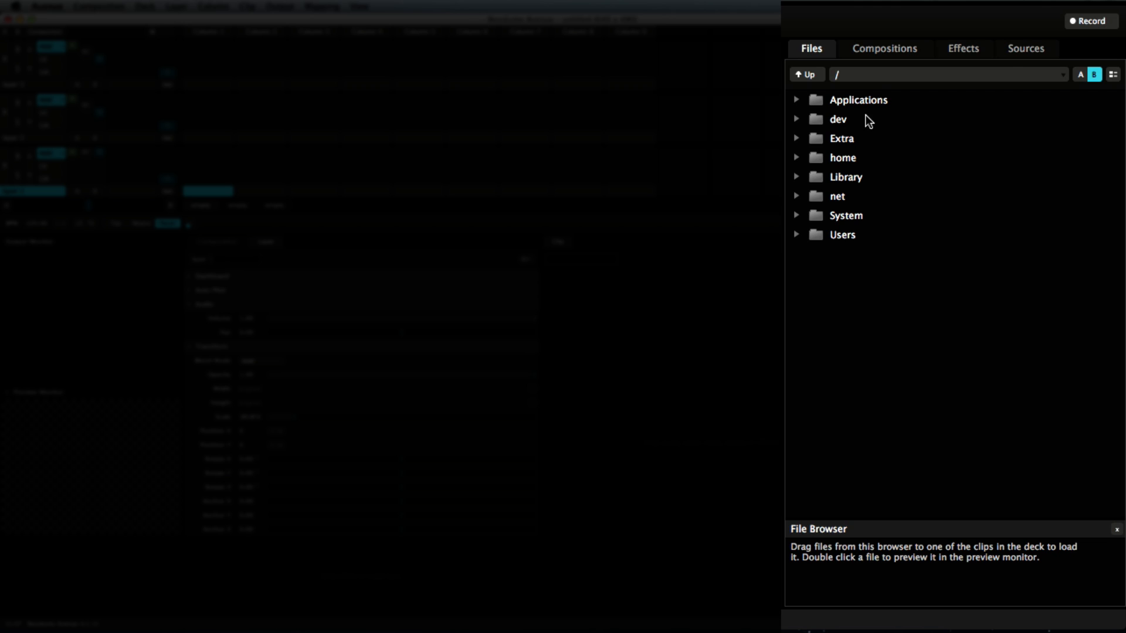
pyautogui.click(877, 53)
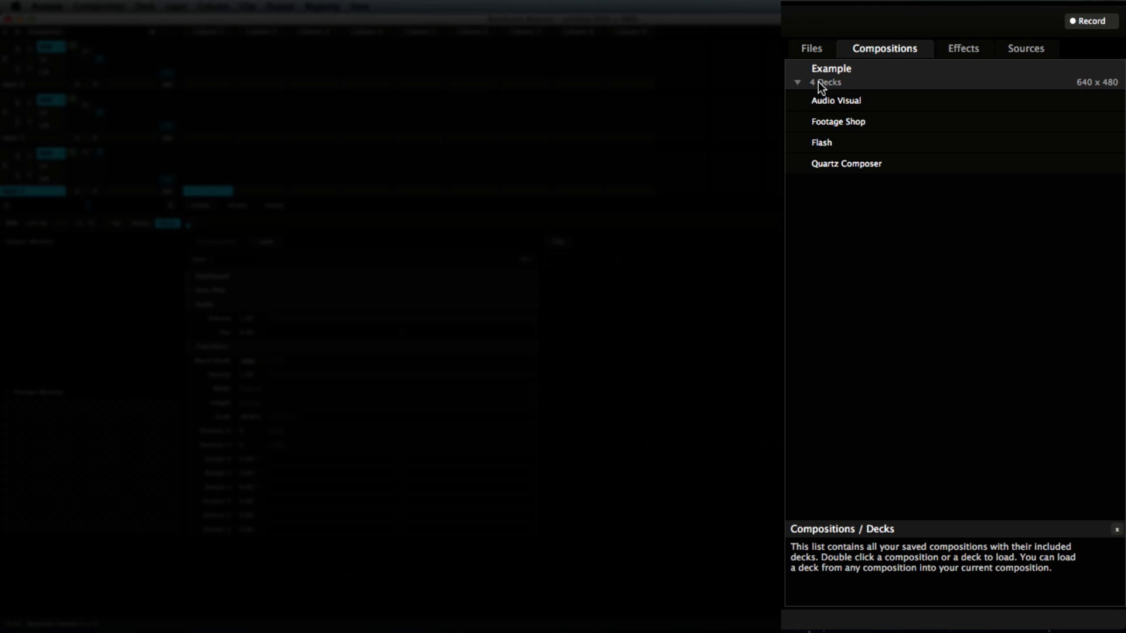
pyautogui.click(801, 82)
pyautogui.click(797, 82)
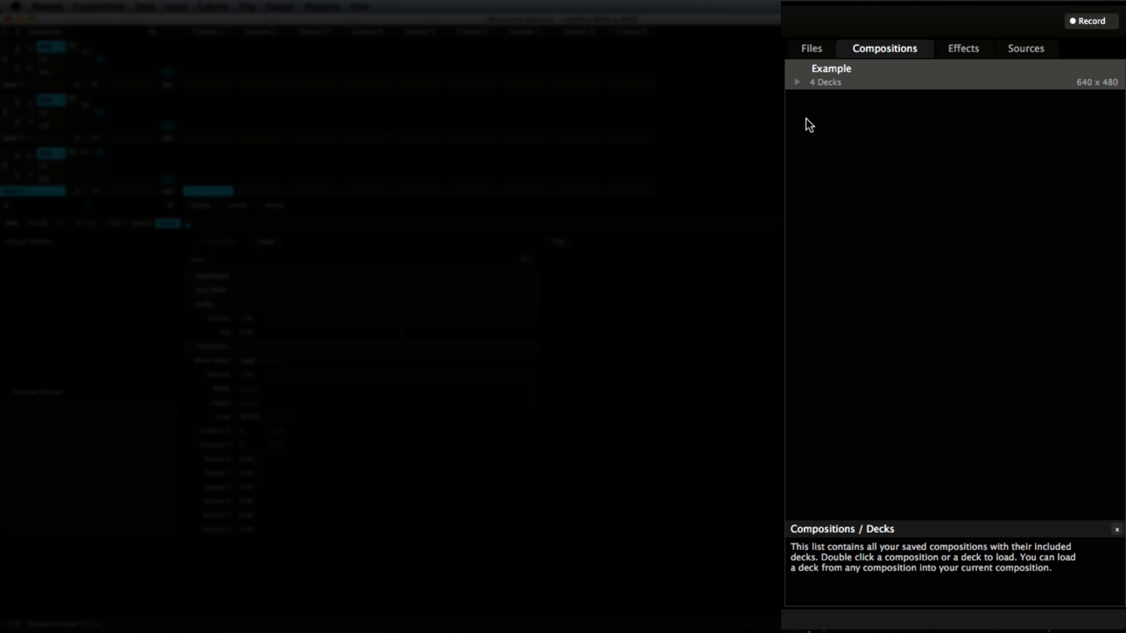
pyautogui.click(798, 82)
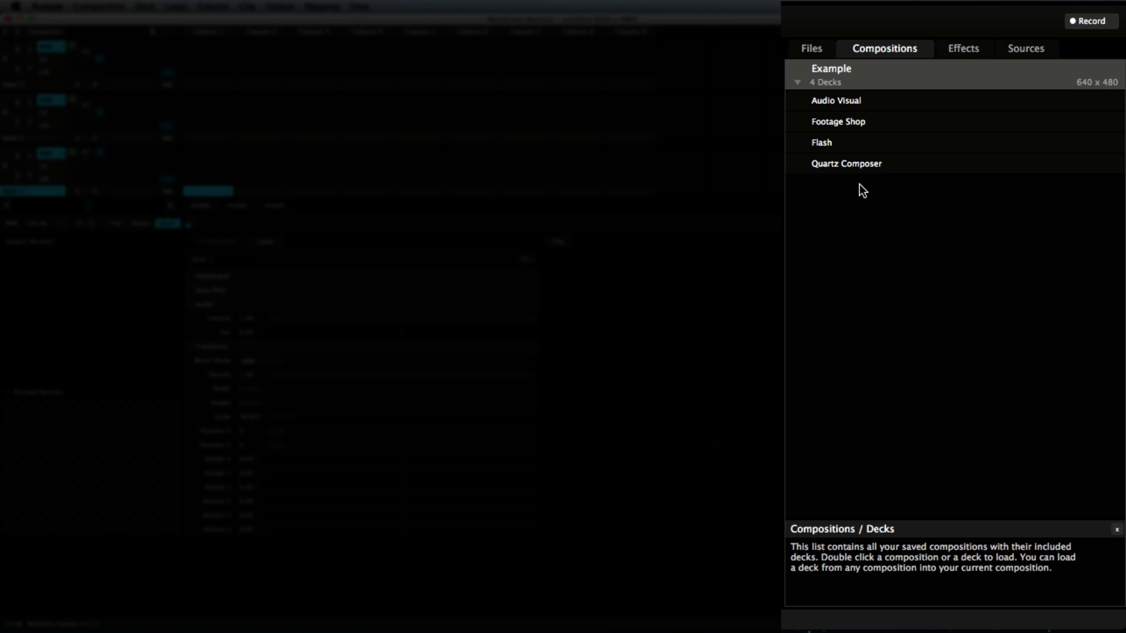
# Step: Look through the video and audio effects lists with their presets, and the list of sources
pyautogui.click(966, 51)
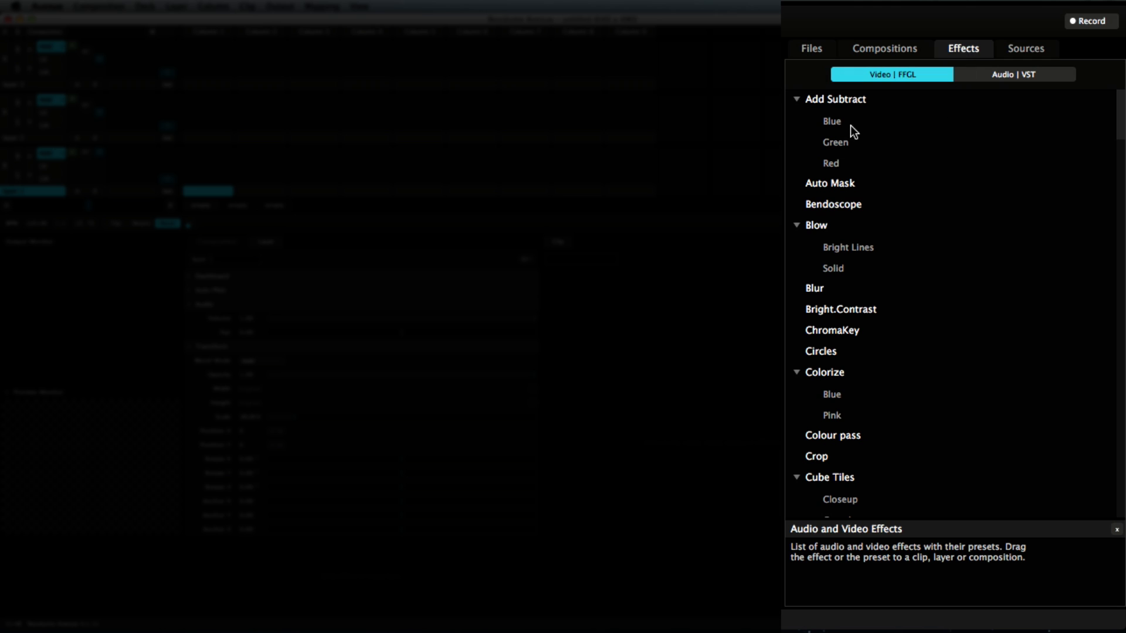
pyautogui.click(796, 100)
pyautogui.click(796, 100)
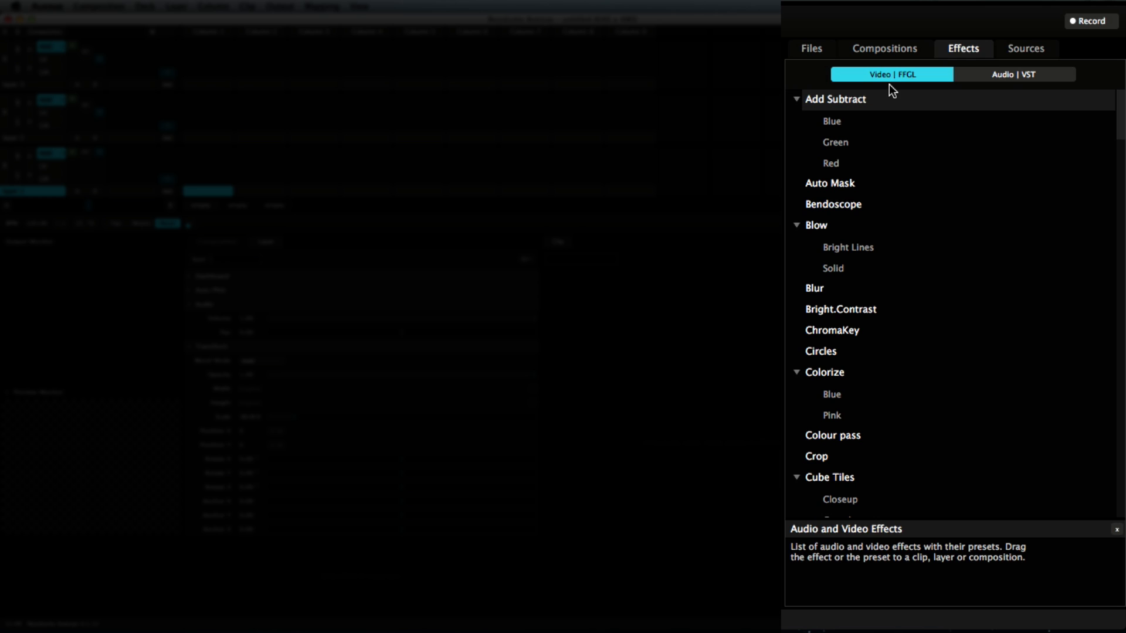
pyautogui.click(1021, 78)
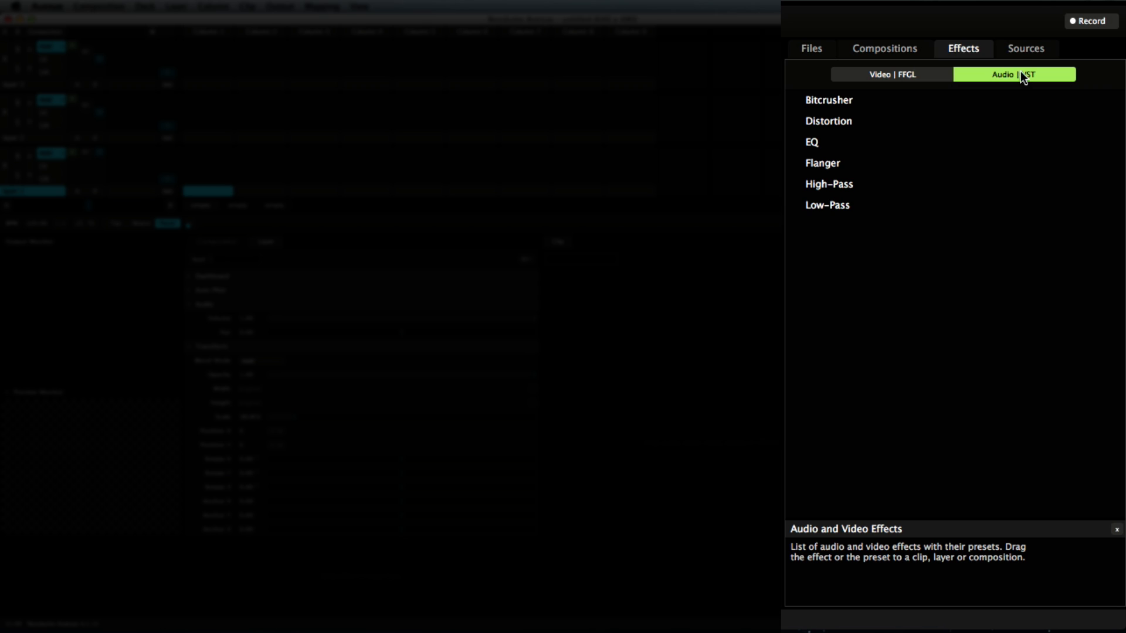
pyautogui.click(1020, 50)
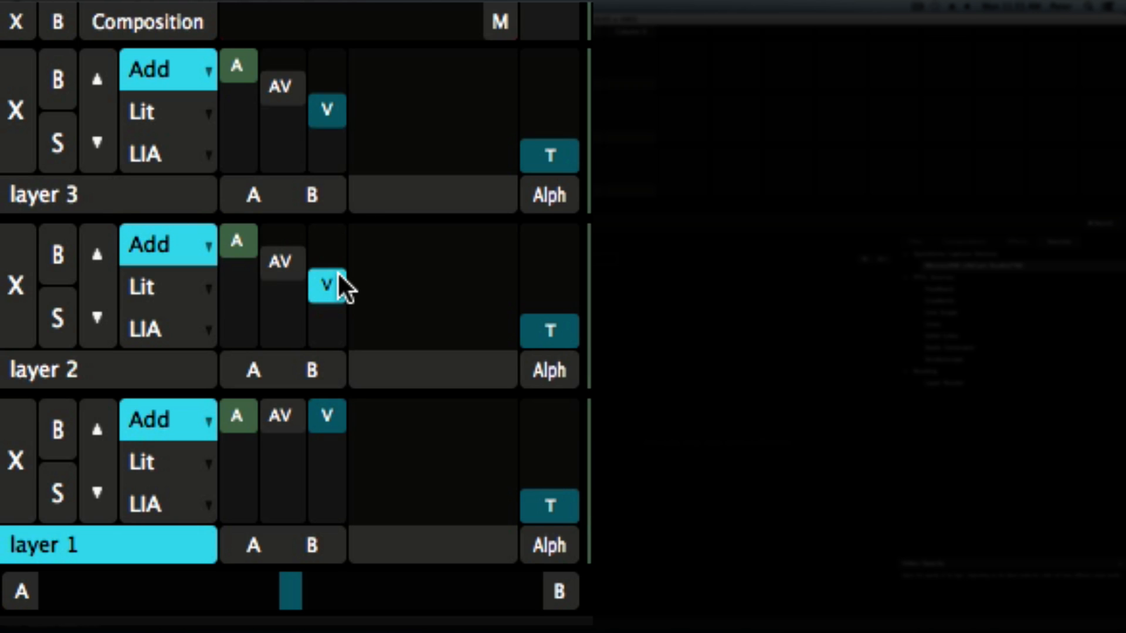
pyautogui.moveTo(339, 277)
pyautogui.mouseDown()
pyautogui.moveTo(330, 229)
pyautogui.moveTo(320, 359)
pyautogui.moveTo(329, 241)
pyautogui.moveTo(319, 318)
pyautogui.mouseUp()
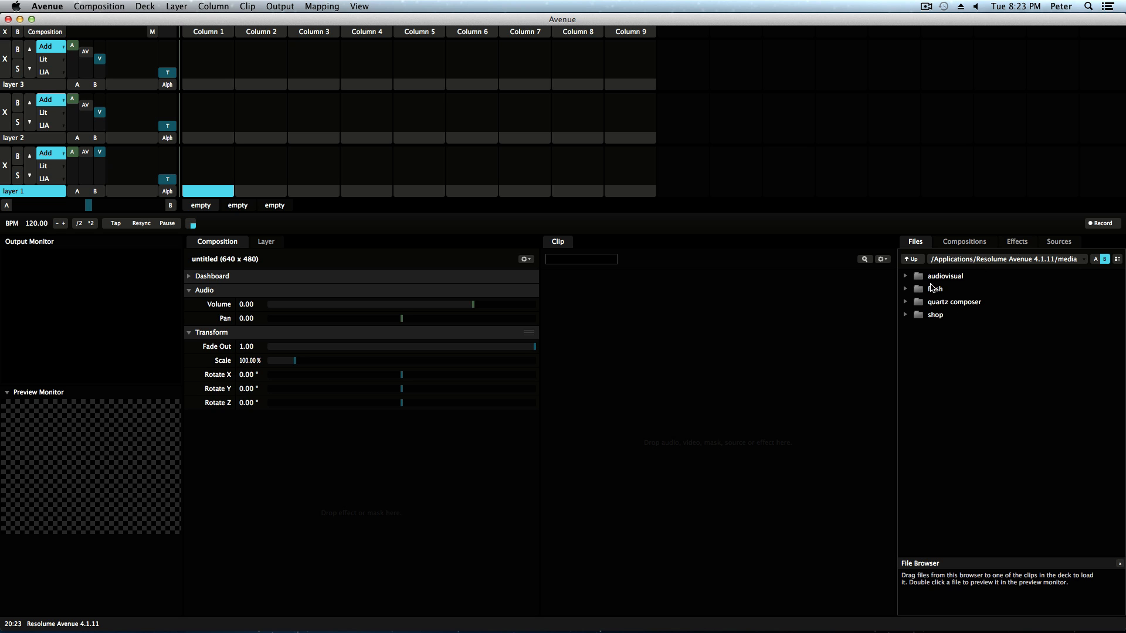
pyautogui.click(952, 245)
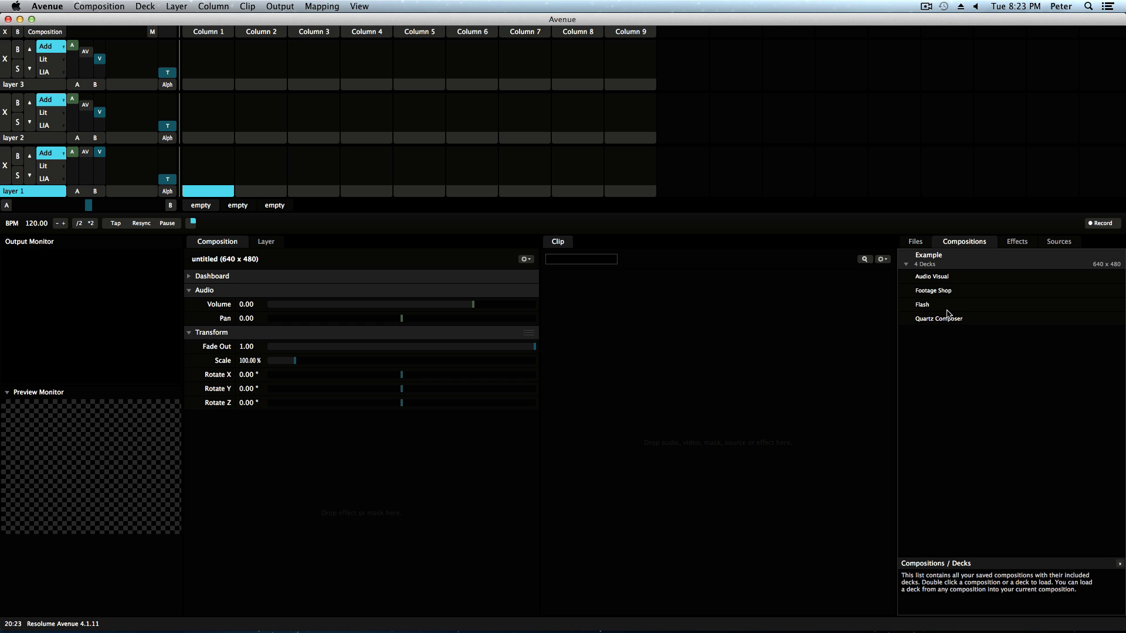
# Step: Load Dan_Wise-AndroidDreams_004.mov, Dan_Wise-AndroidDreams_016.mov and Dan_Wise-CosmosFabric_003.mov from the shop folder into Column 1 on layers 1, 2 and 3 respectively
pyautogui.click(919, 247)
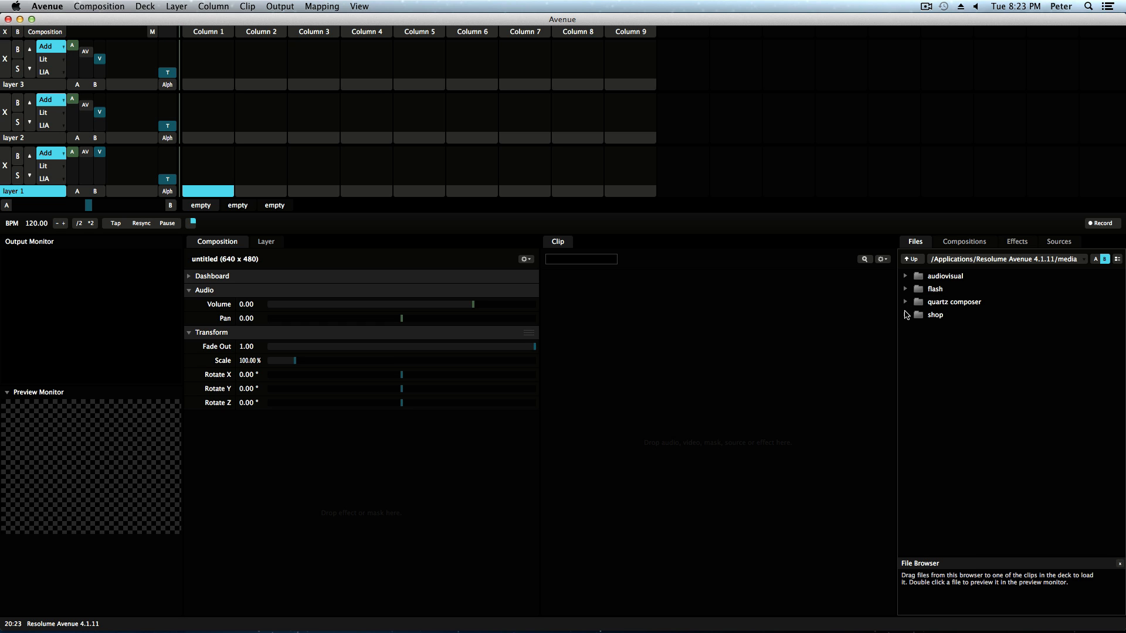
pyautogui.click(906, 315)
pyautogui.moveTo(954, 327); pyautogui.dragTo(202, 170)
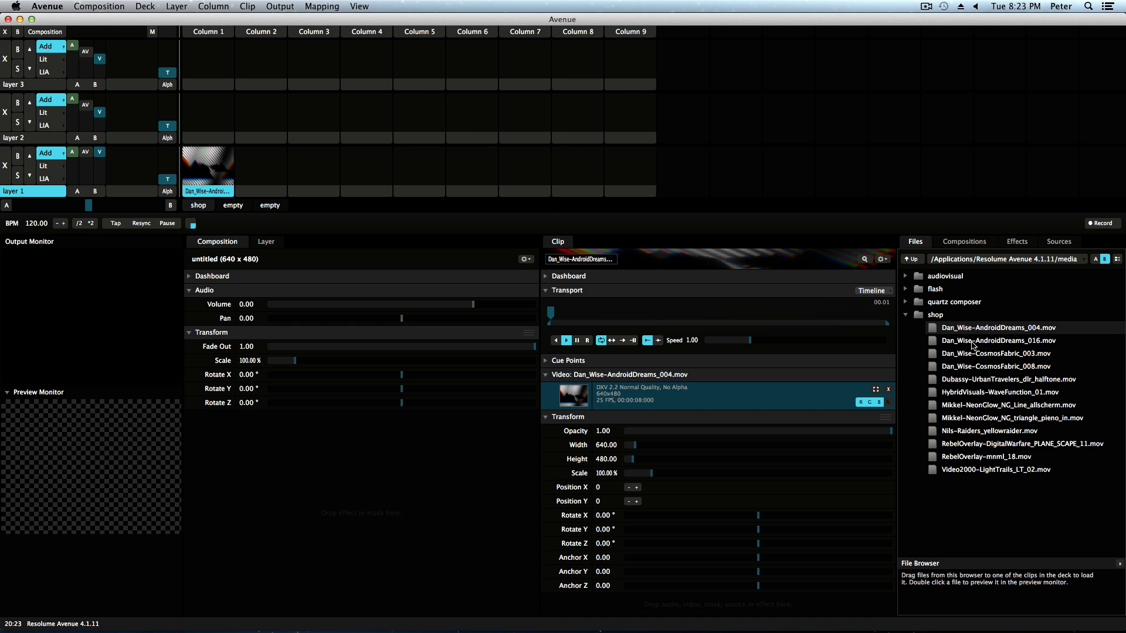
pyautogui.moveTo(972, 345); pyautogui.dragTo(206, 118)
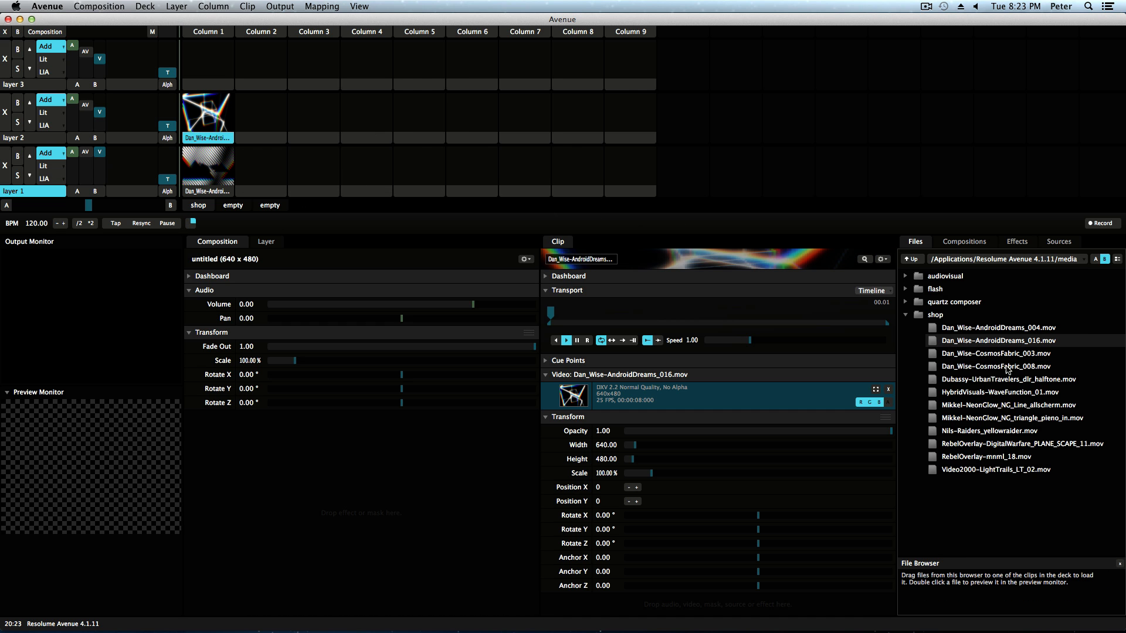
pyautogui.moveTo(1003, 353); pyautogui.dragTo(229, 70)
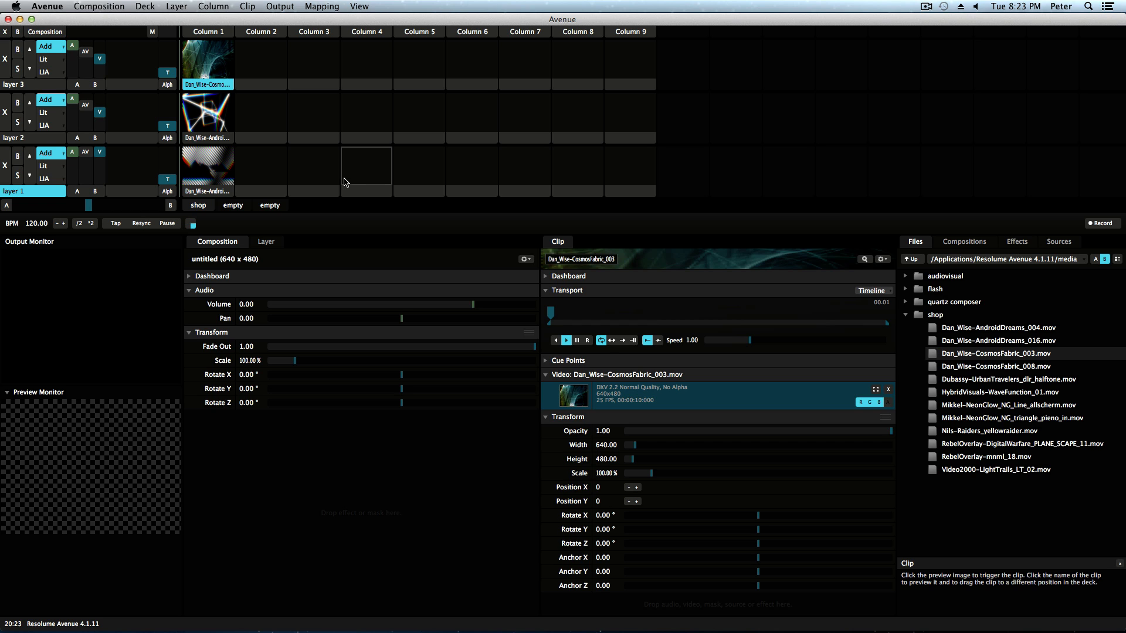
# Step: Preview the Column 1 clip on layer 1, and trigger the Column 1 clips on layers 1 and 3
pyautogui.click(210, 196)
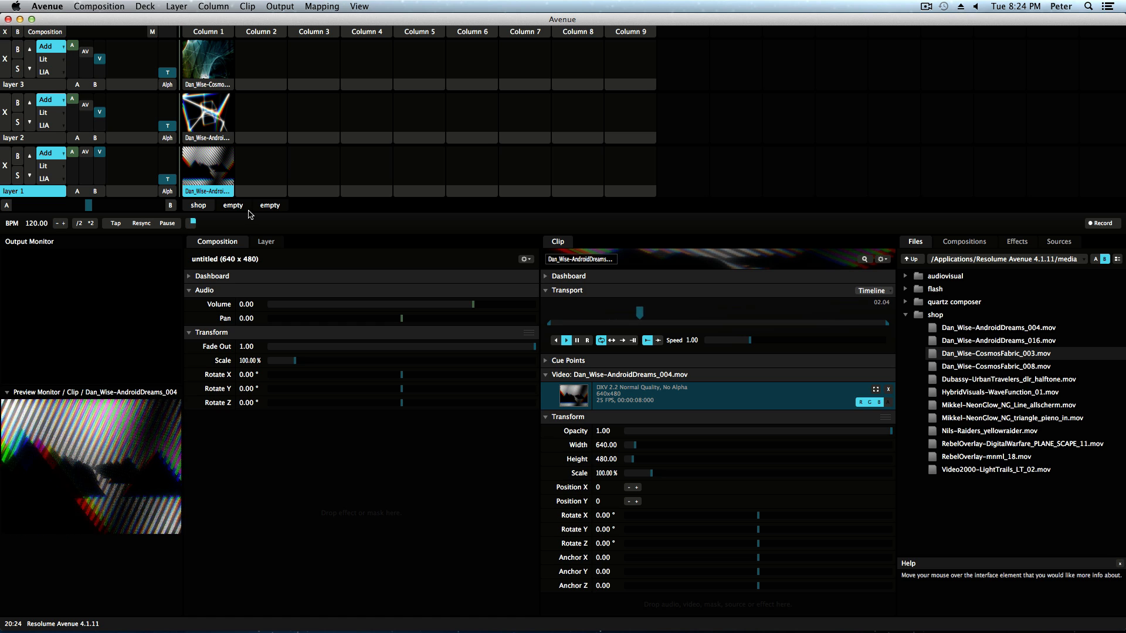
pyautogui.click(223, 178)
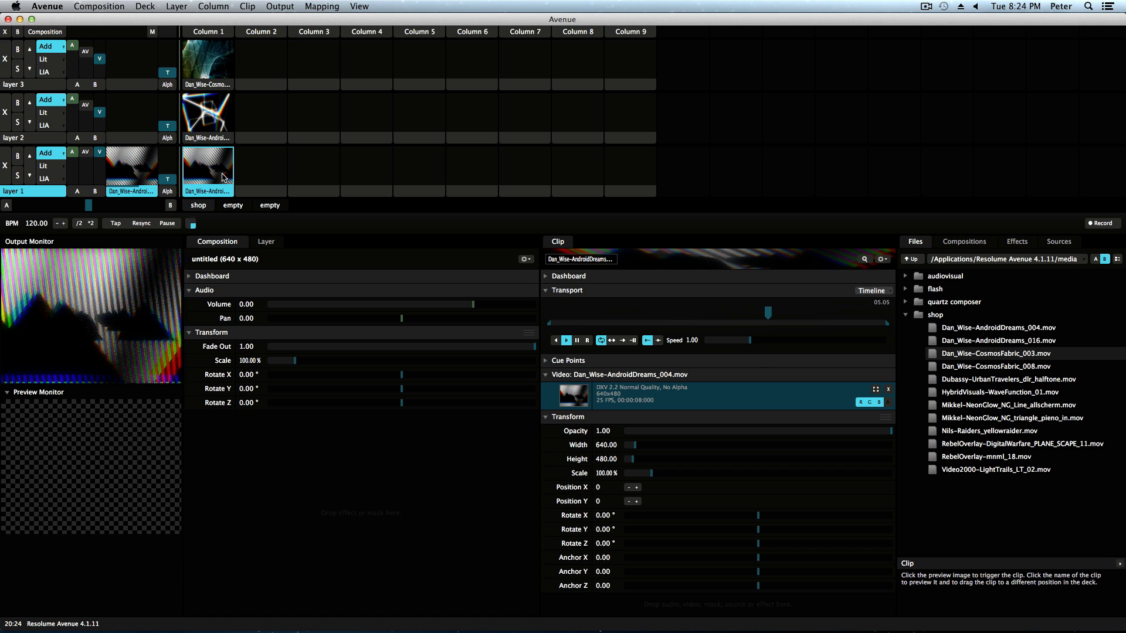
pyautogui.click(217, 68)
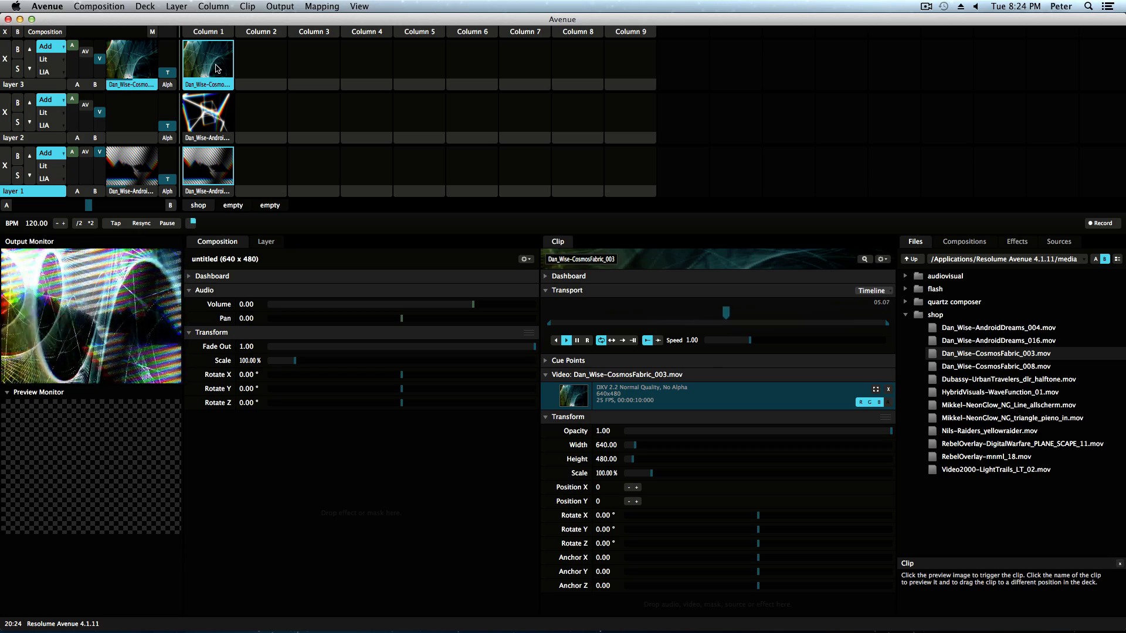
# Step: Trigger all clips in Column 1 and raise layer 3's video opacity to maximum
pyautogui.click(215, 33)
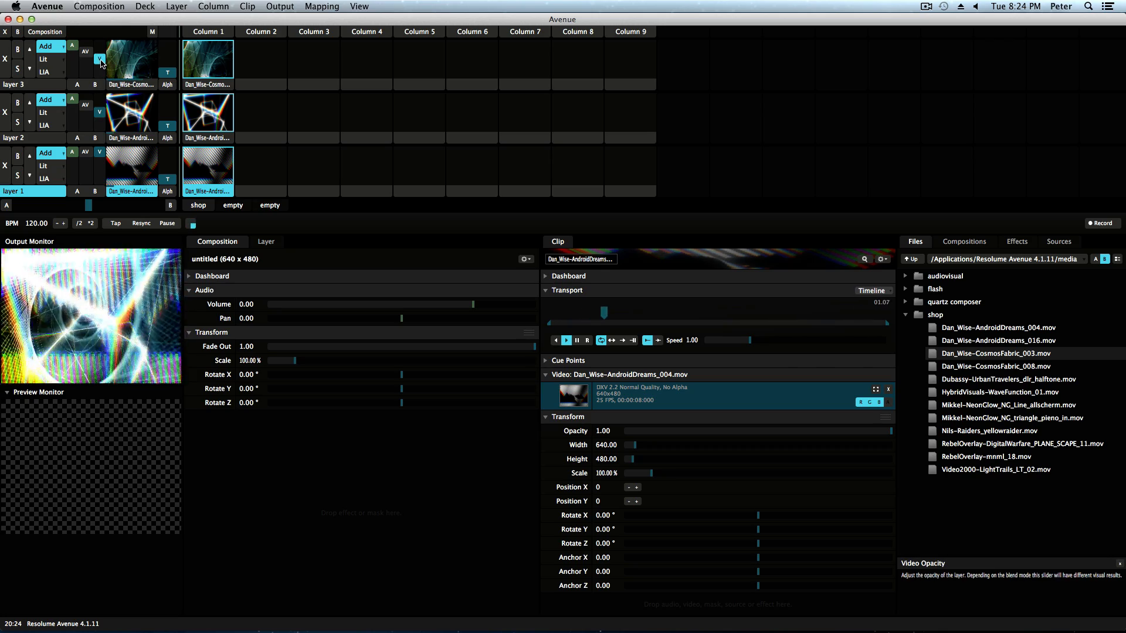
pyautogui.moveTo(101, 60); pyautogui.dragTo(99, 40)
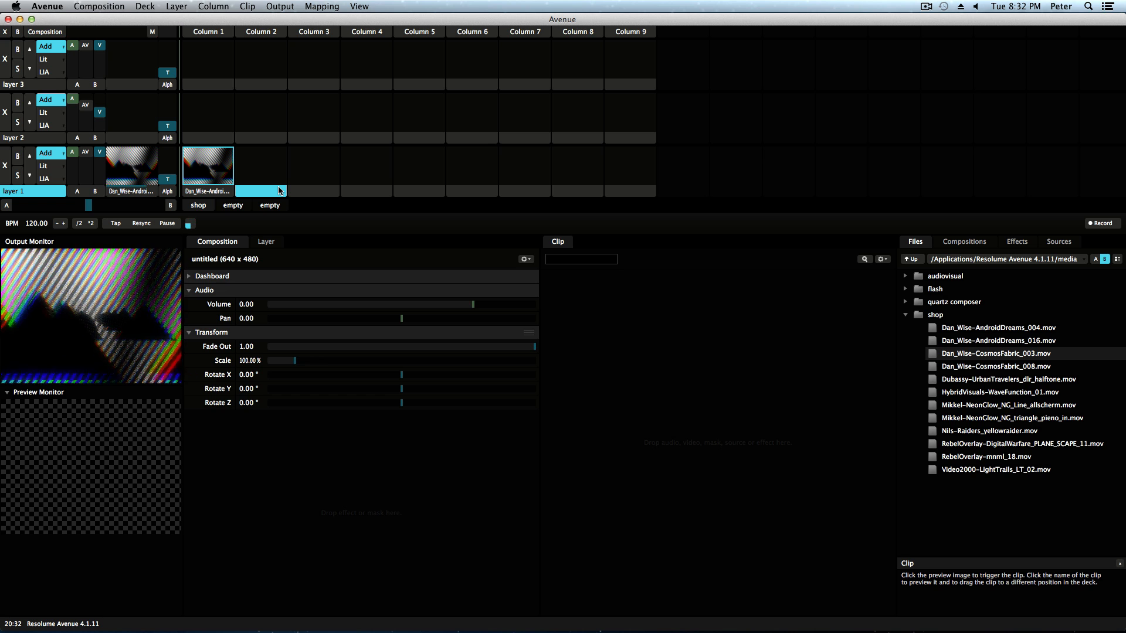
# Step: Examine the properties of the layer 1 clip, of layer 1 and of the whole composition
pyautogui.click(227, 177)
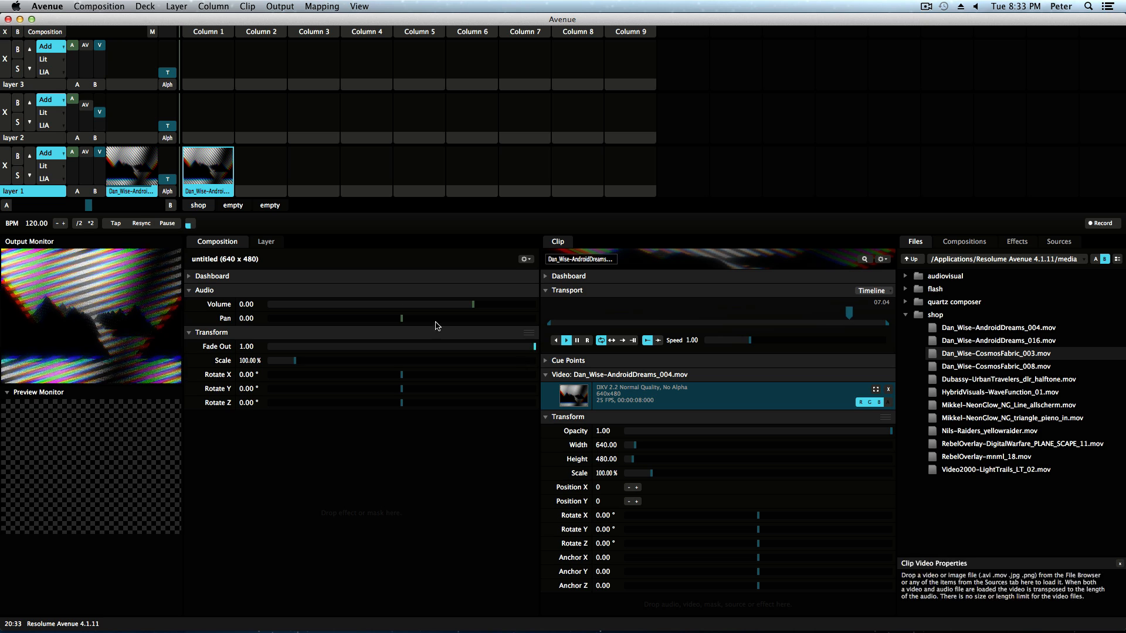
pyautogui.click(265, 241)
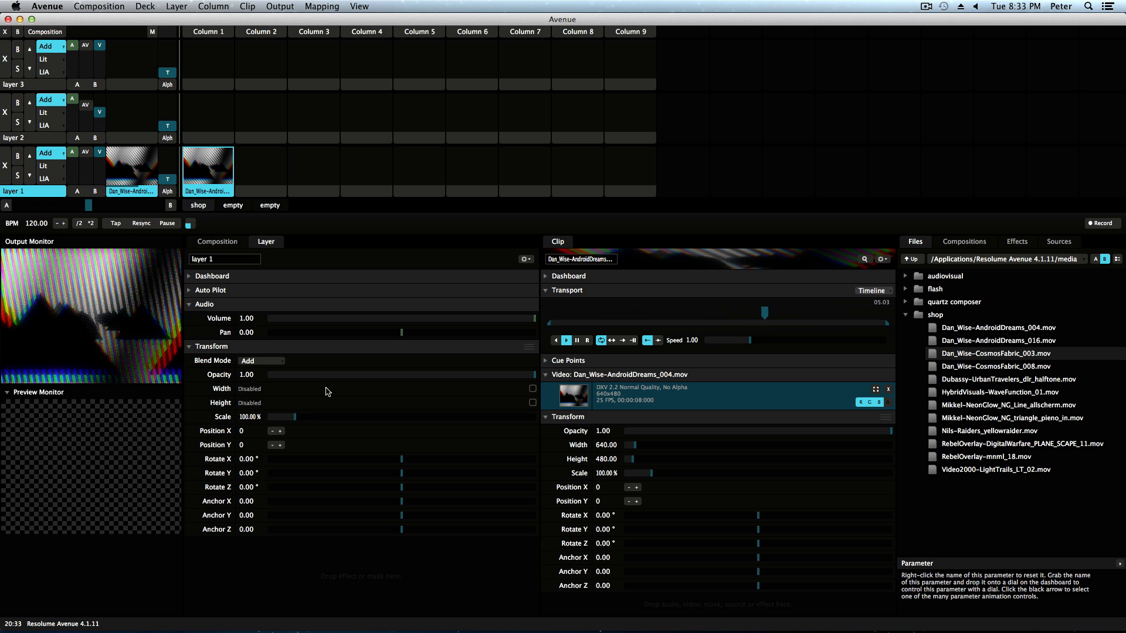
pyautogui.click(217, 243)
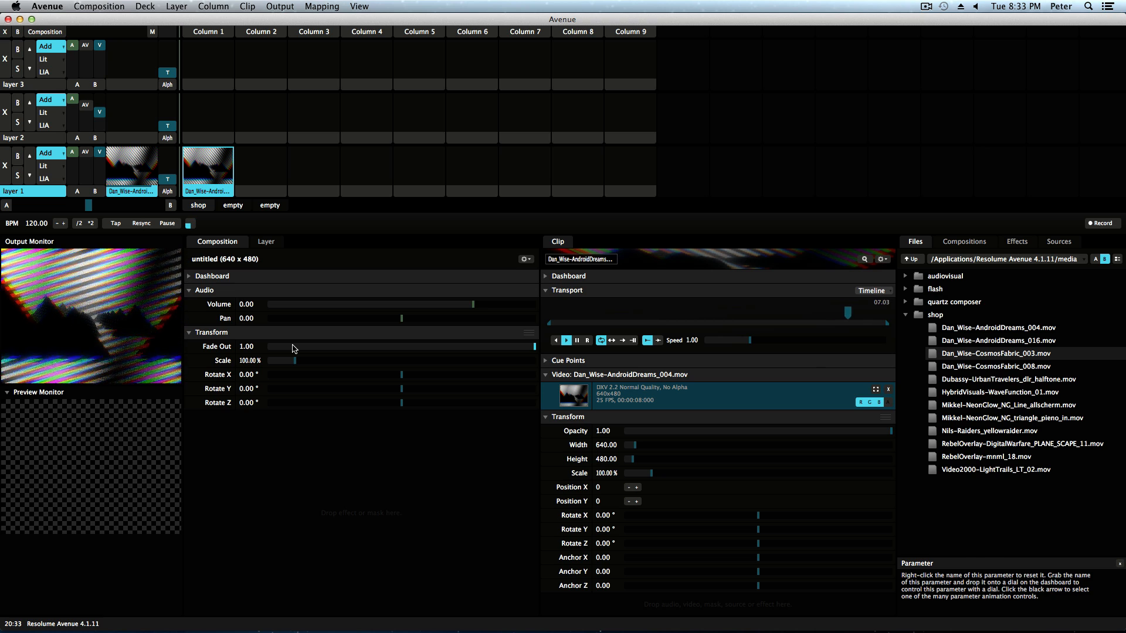
# Step: Apply the Complex preset of the Cube Tiles video effect to the Column 1 clip on layer 1
pyautogui.click(1019, 241)
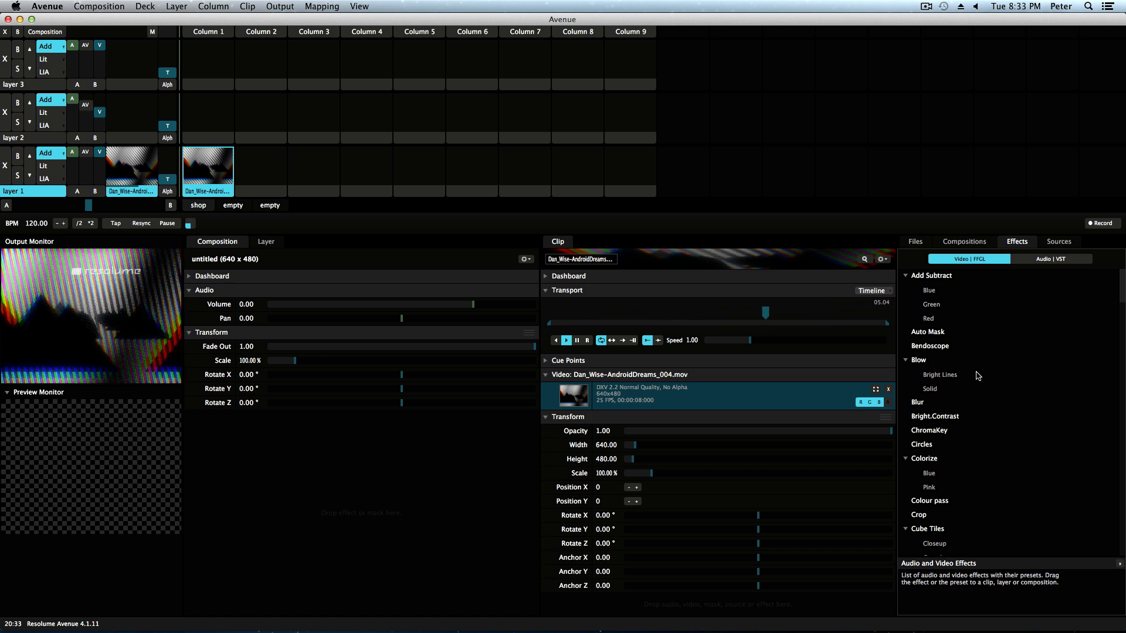
pyautogui.scroll(-4, 1015, 405)
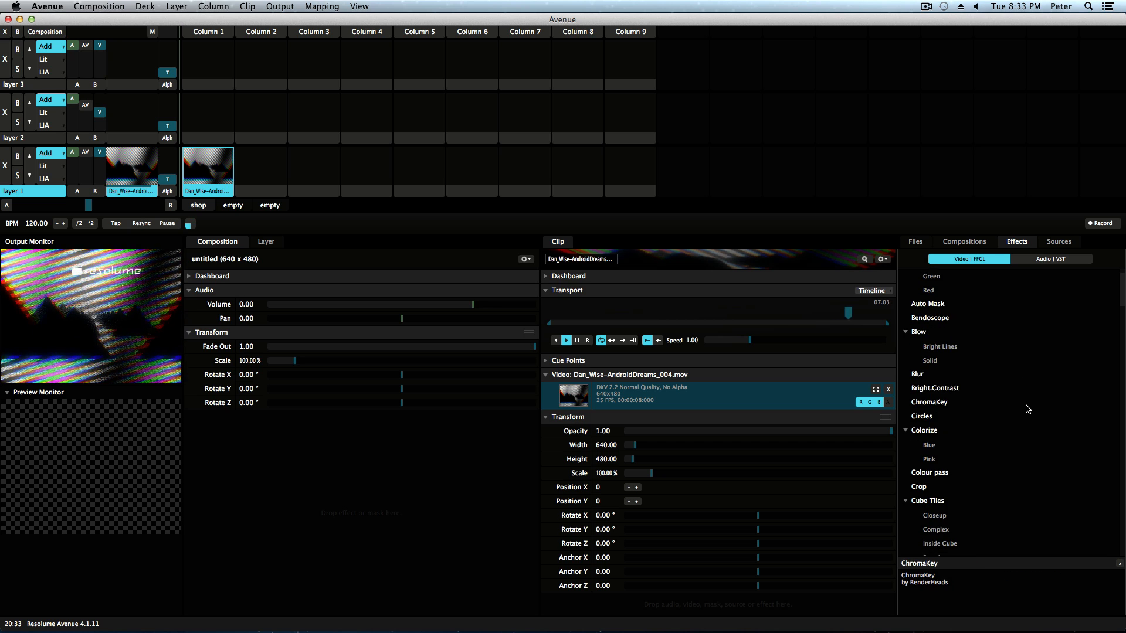
pyautogui.scroll(-2, 1028, 409)
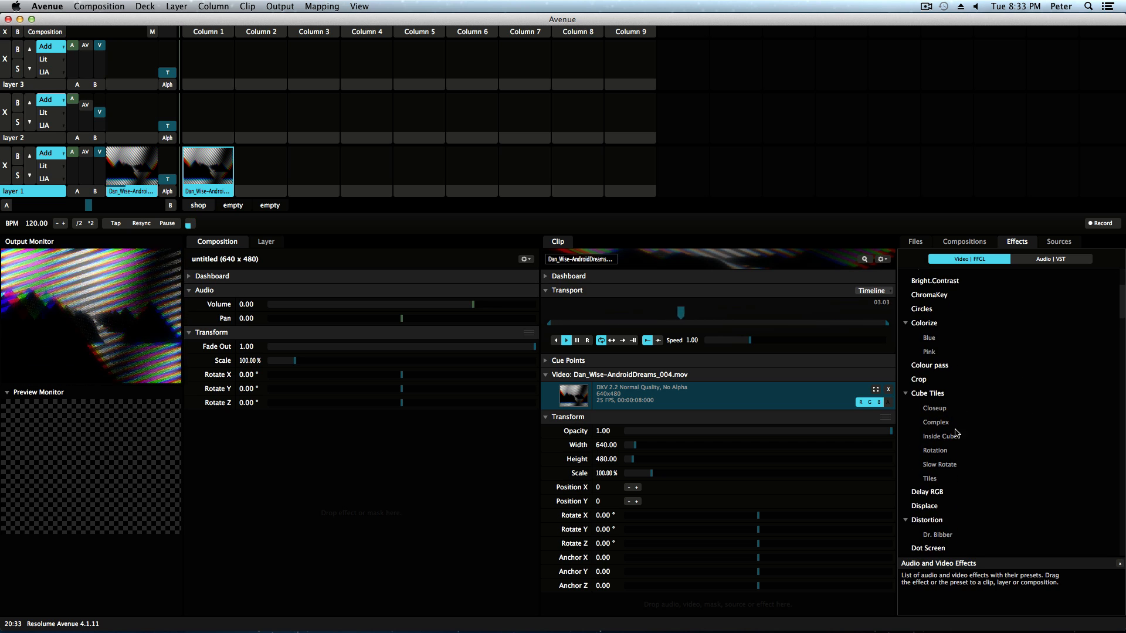
pyautogui.moveTo(949, 425); pyautogui.dragTo(212, 178)
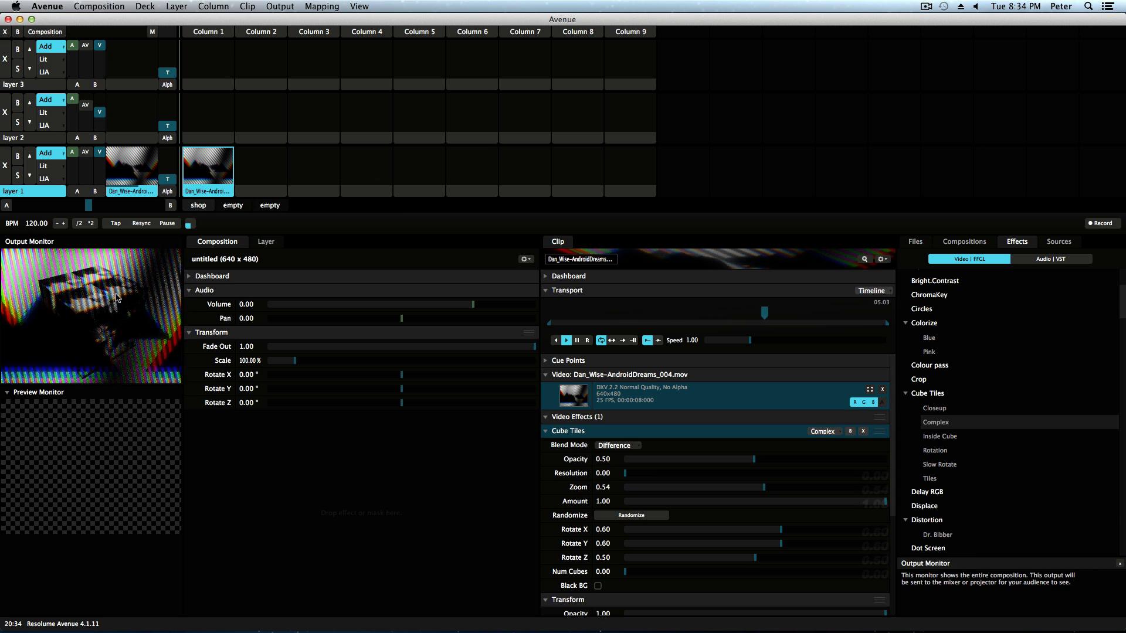
# Step: Try the Closeup preset on the clip's Cube Tiles effect, and switch the effect to the Tiles preset
pyautogui.click(823, 431)
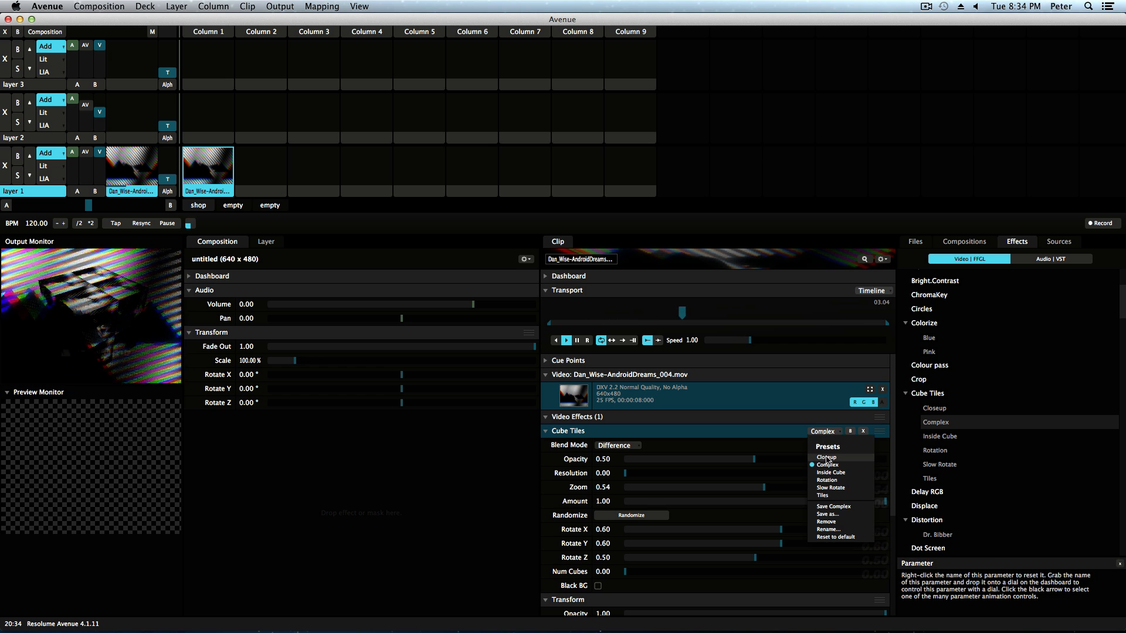
pyautogui.click(827, 457)
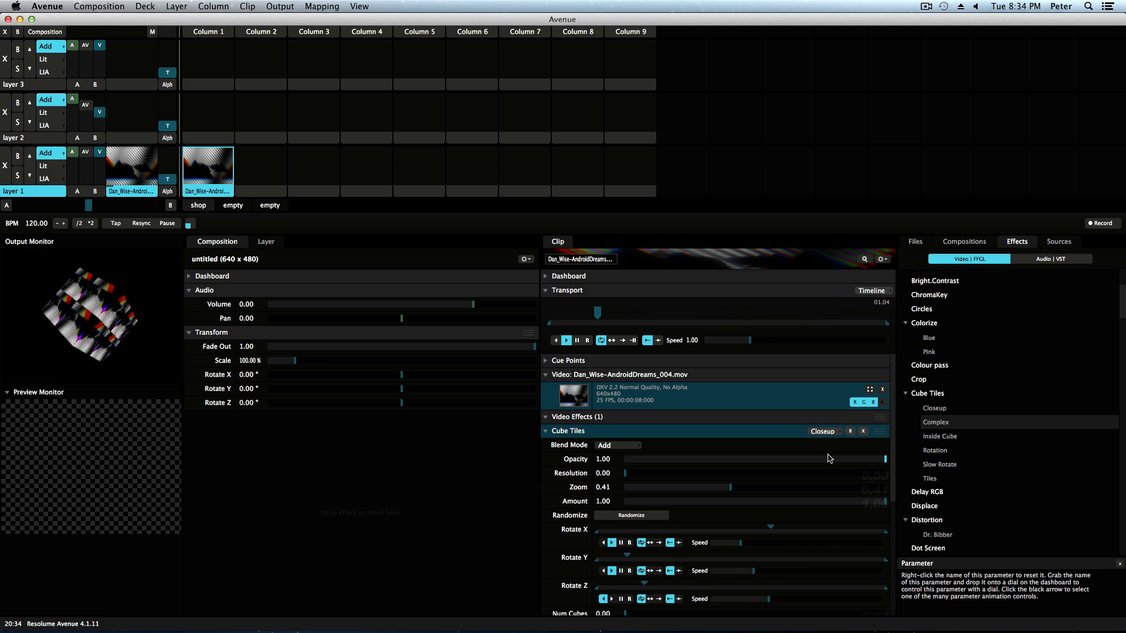
pyautogui.click(827, 432)
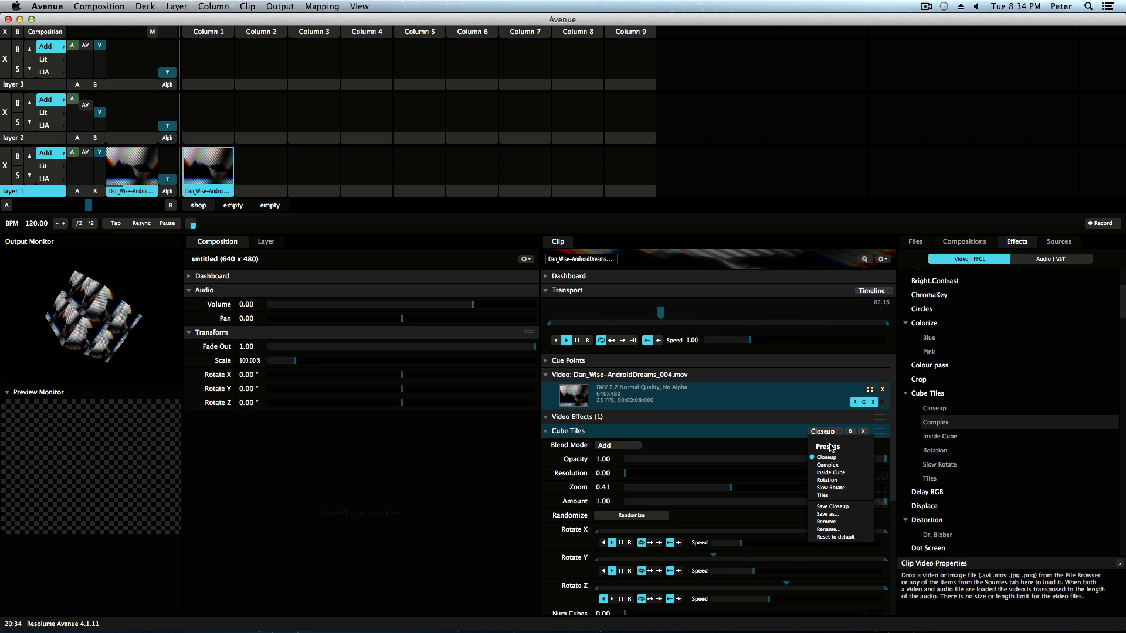
pyautogui.click(823, 496)
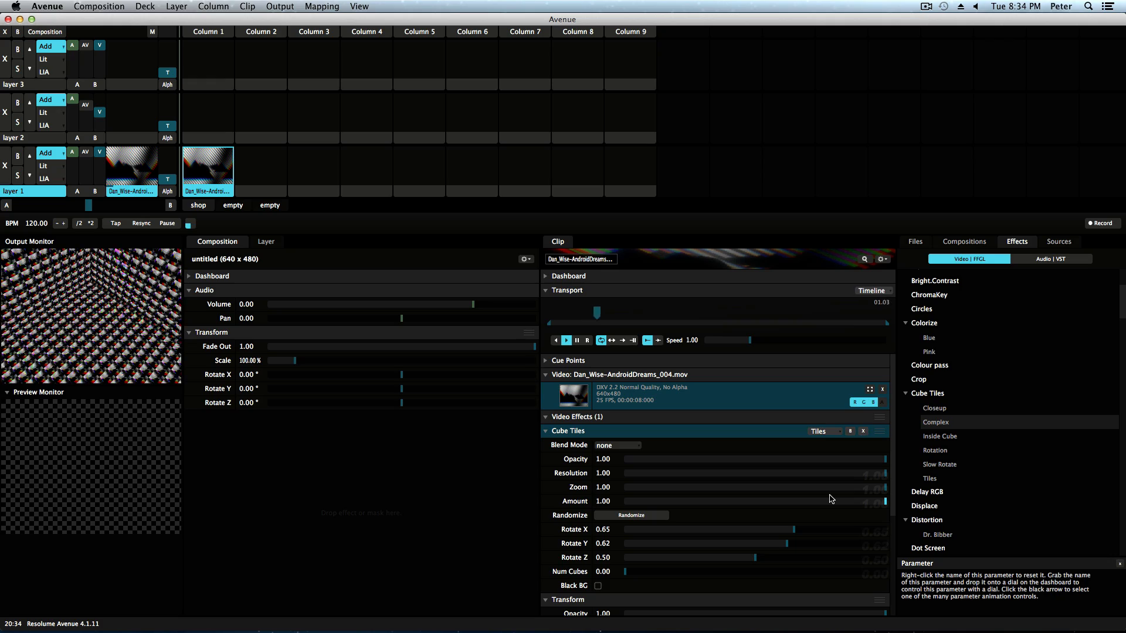
pyautogui.click(832, 432)
pyautogui.click(831, 433)
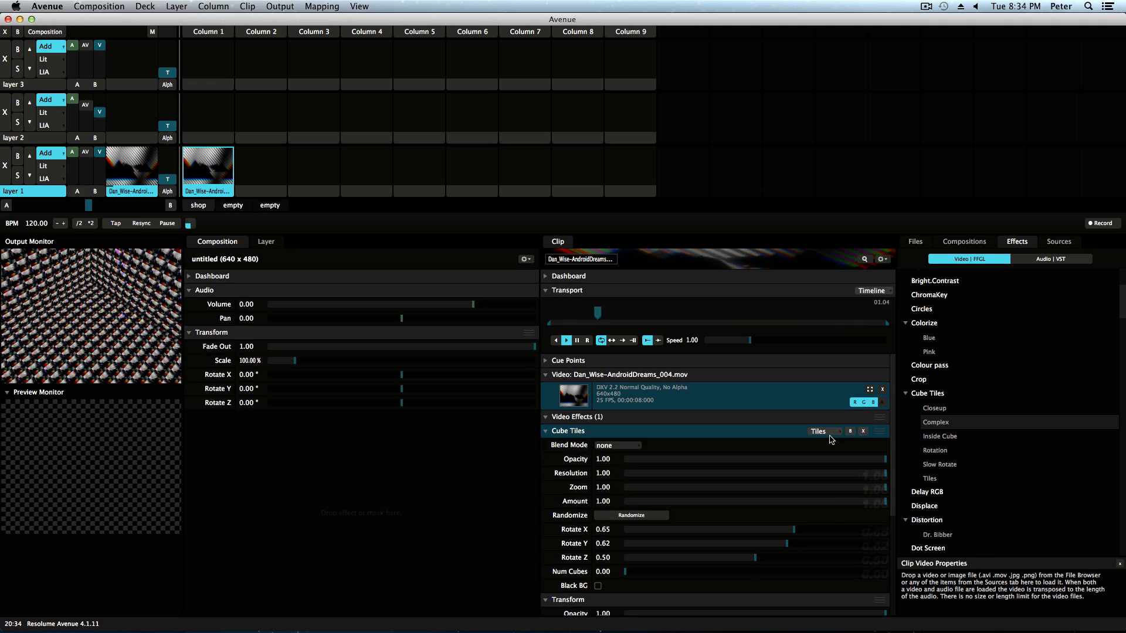
pyautogui.click(833, 432)
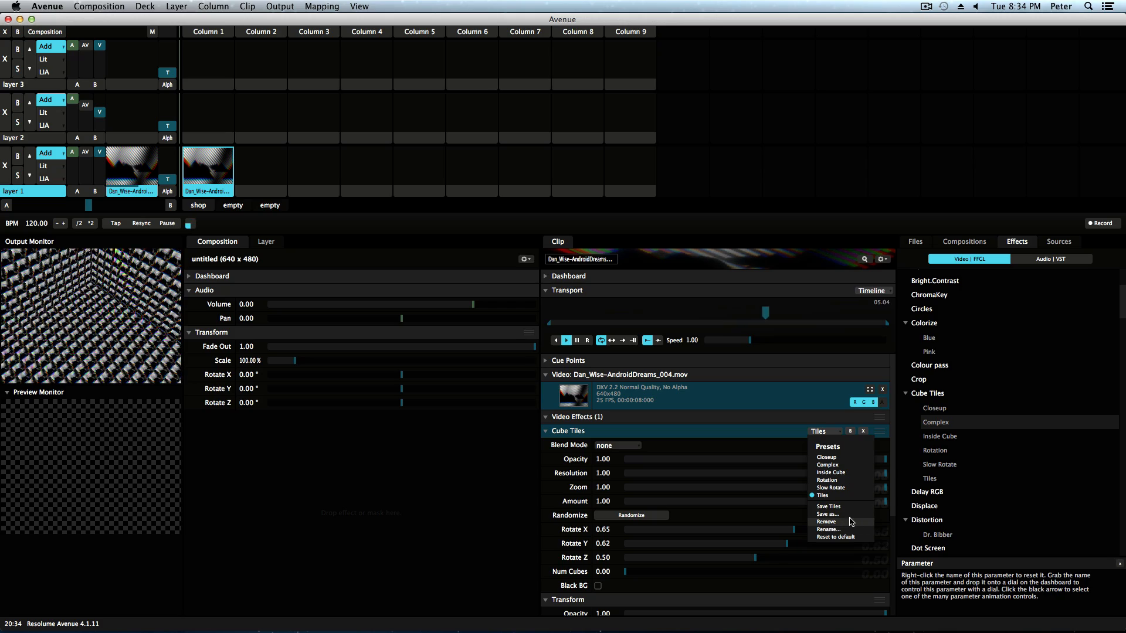
pyautogui.click(568, 490)
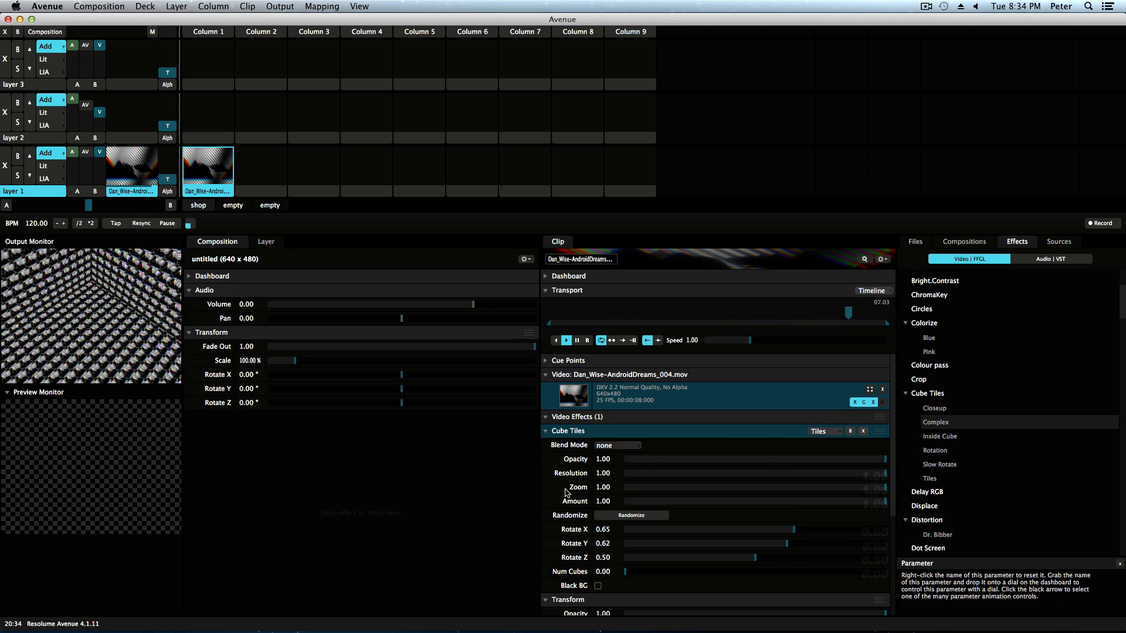
# Step: Set the Zoom of the clip's Cube Tiles effect to 0.56
pyautogui.moveTo(887, 490); pyautogui.dragTo(770, 512)
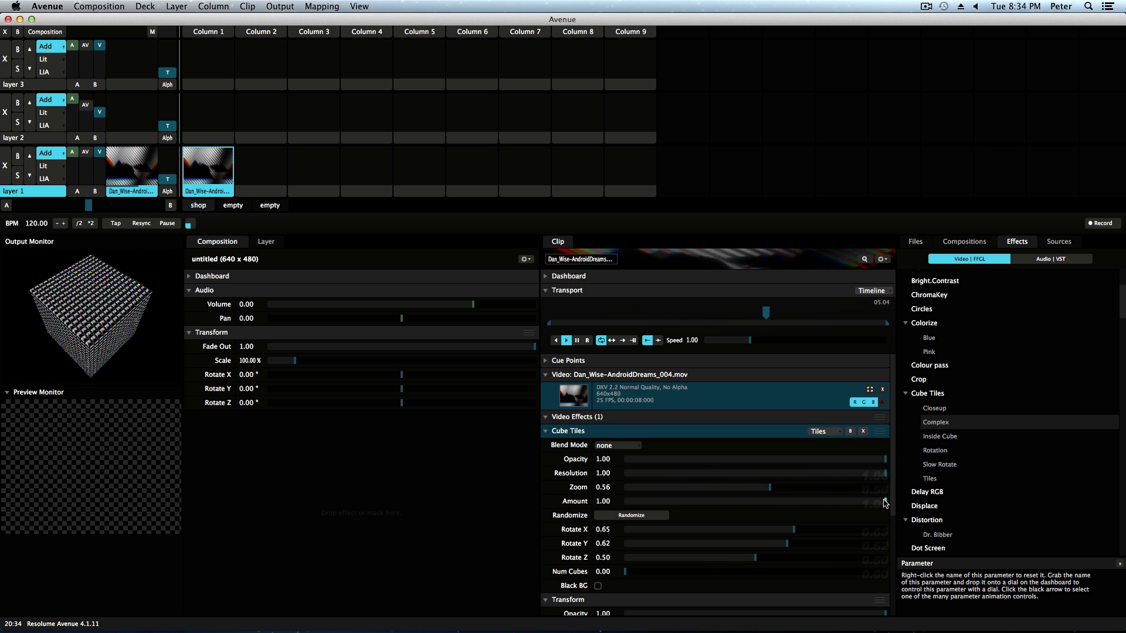
# Step: Set the Cube Tiles effect's Resolution to 0.83 and Amount to 0.67, and randomize its tiles
pyautogui.moveTo(885, 502); pyautogui.dragTo(842, 461)
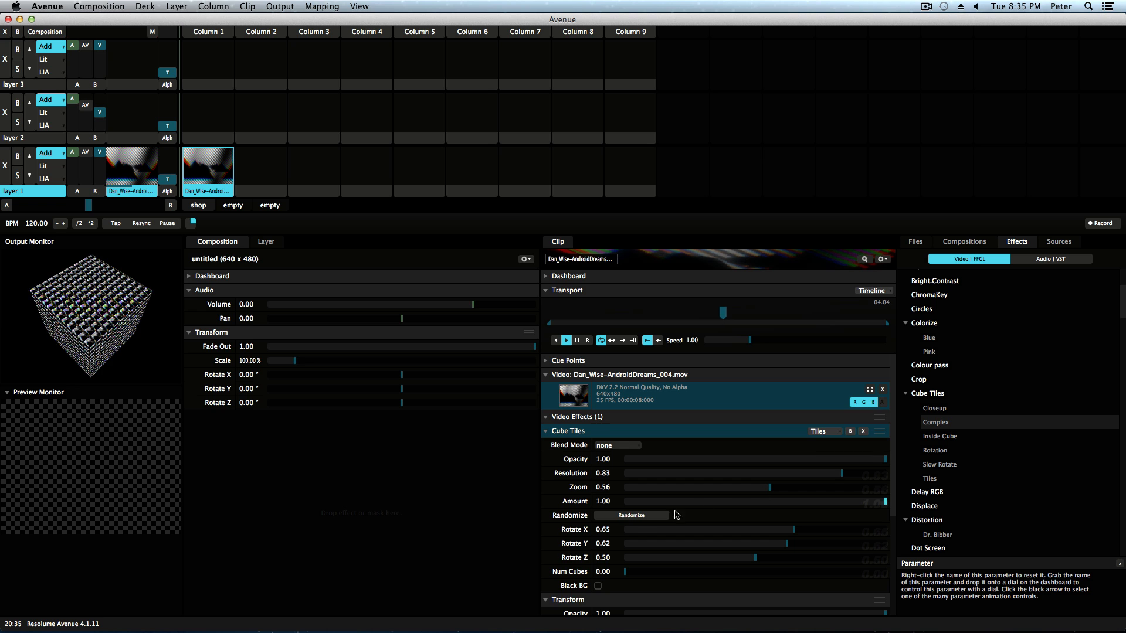
pyautogui.click(635, 519)
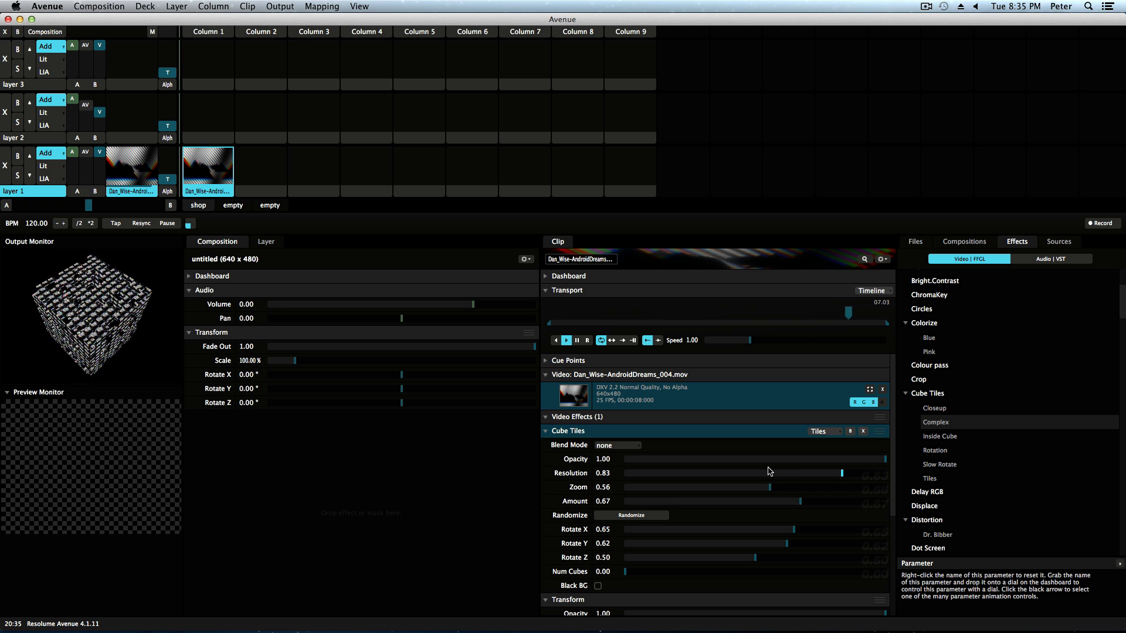
# Step: Fade the Cube Tiles effect's Opacity to 0.00 and back to 1.00, and remove the effect from the clip
pyautogui.moveTo(884, 466); pyautogui.dragTo(617, 472)
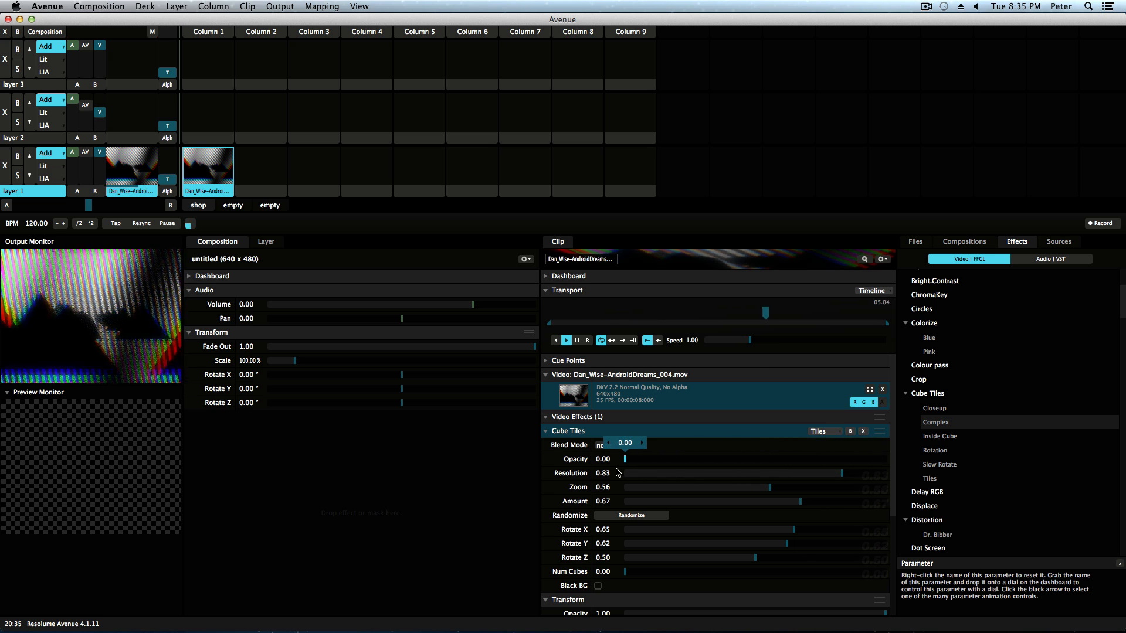
pyautogui.moveTo(617, 472); pyautogui.dragTo(594, 469)
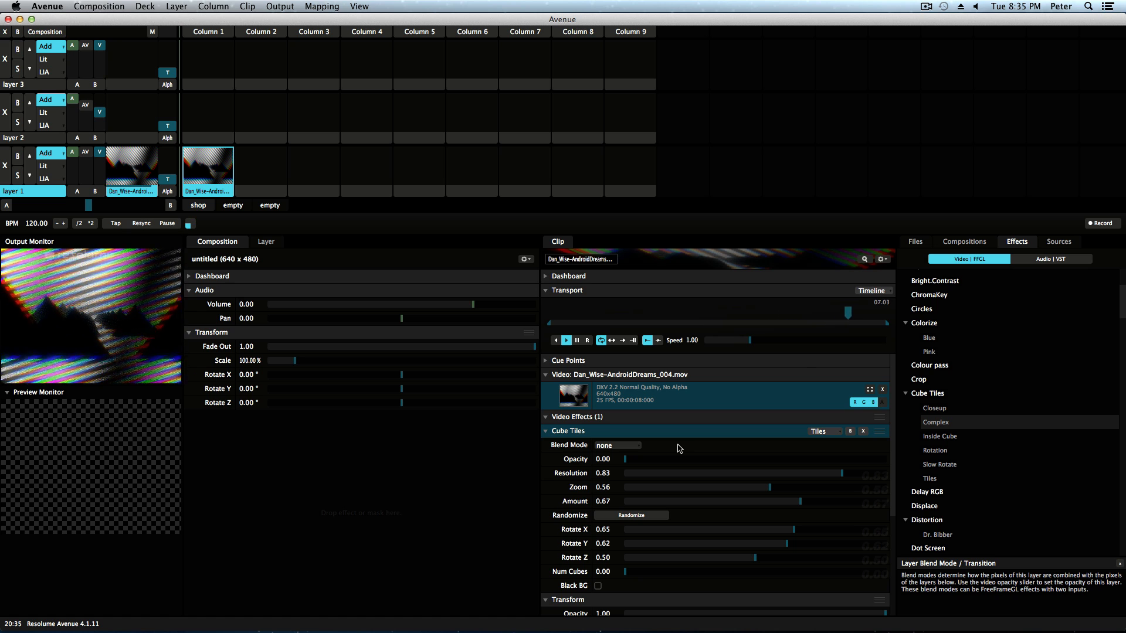
pyautogui.moveTo(625, 460); pyautogui.dragTo(888, 459)
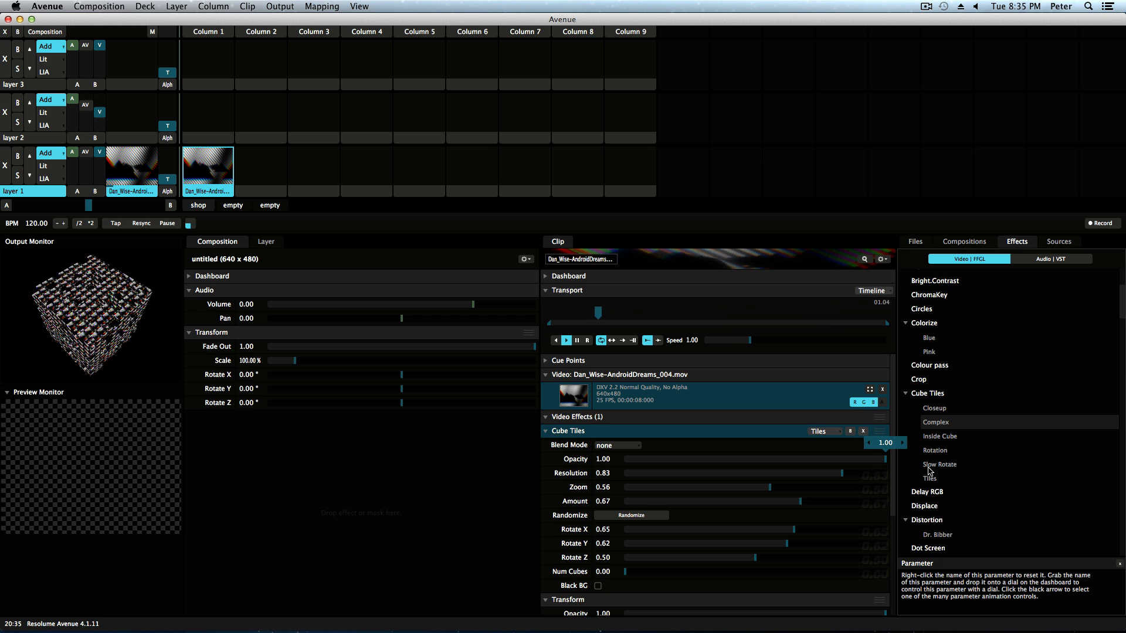
pyautogui.click(863, 432)
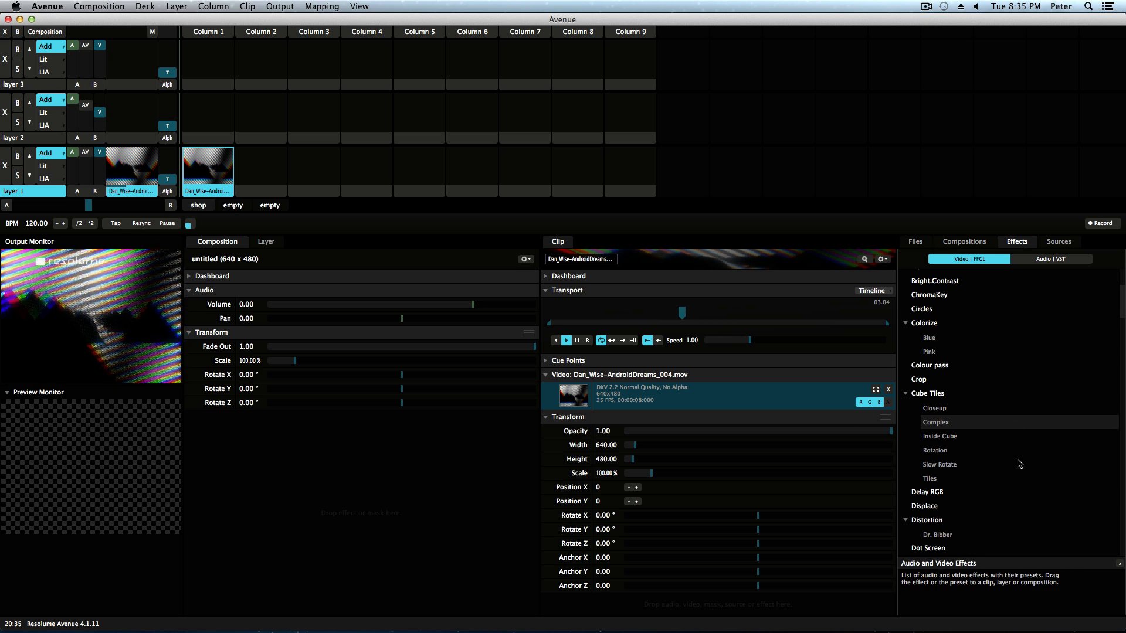
# Step: Apply the Horizon preset of the Fragment video effect to layer 1, and switch the effect to the Mist preset
pyautogui.scroll(-3, 1023, 467)
pyautogui.scroll(-5, 990, 472)
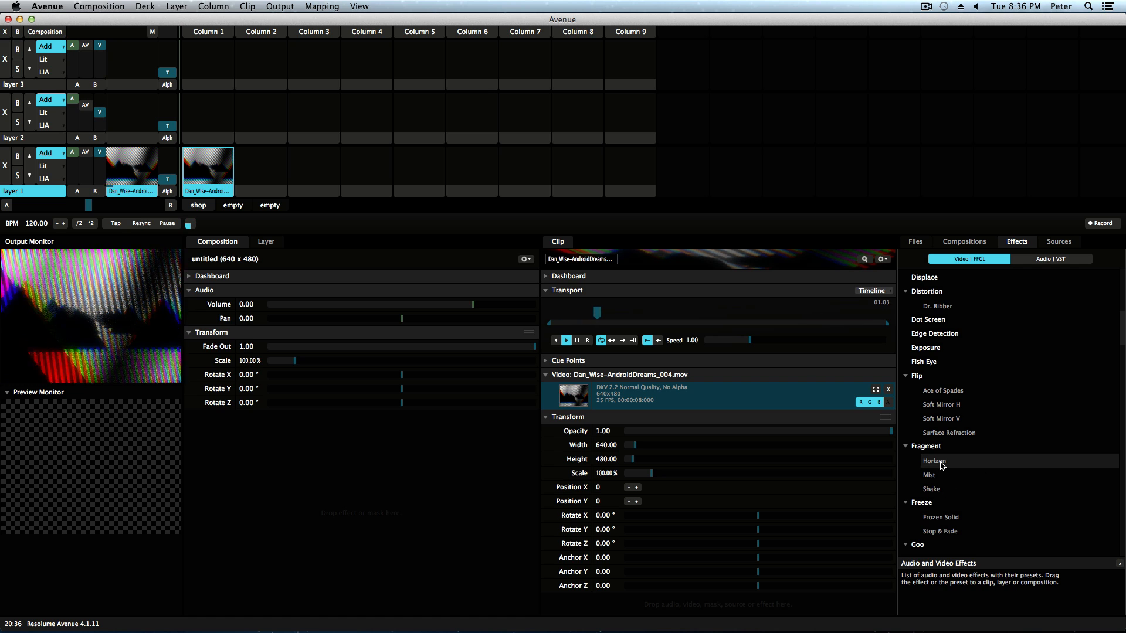
pyautogui.moveTo(941, 465); pyautogui.dragTo(99, 170)
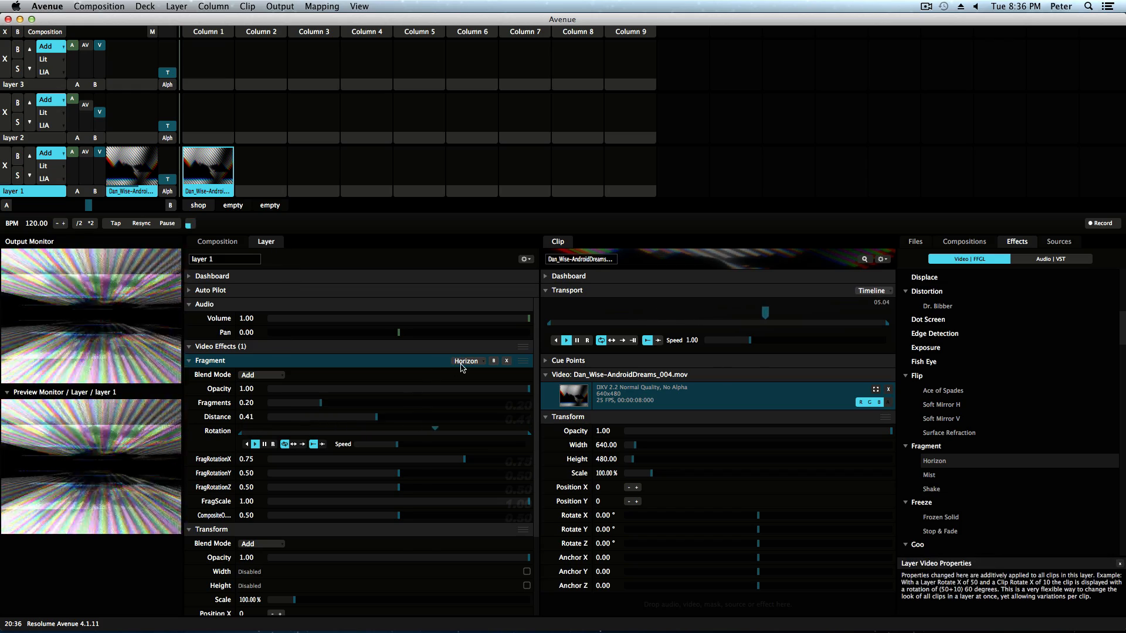
pyautogui.click(434, 360)
pyautogui.click(466, 361)
pyautogui.click(471, 395)
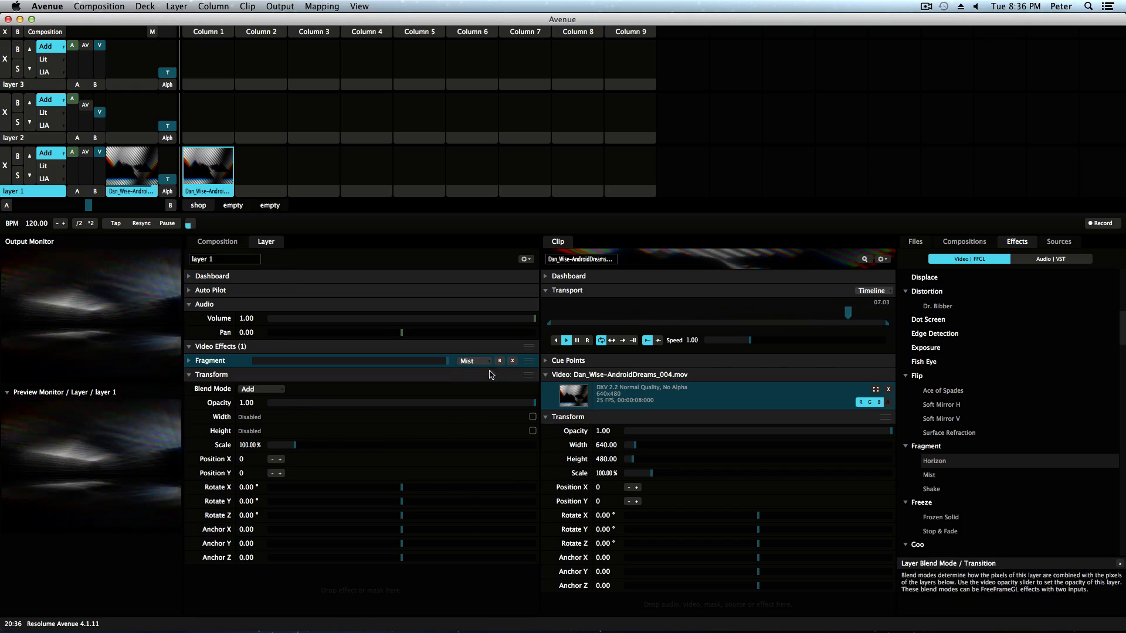
# Step: Set layer 1's Fragment effect to Distance 0.34 and Fragments 0.22, and remove the effect from the layer
pyautogui.click(228, 359)
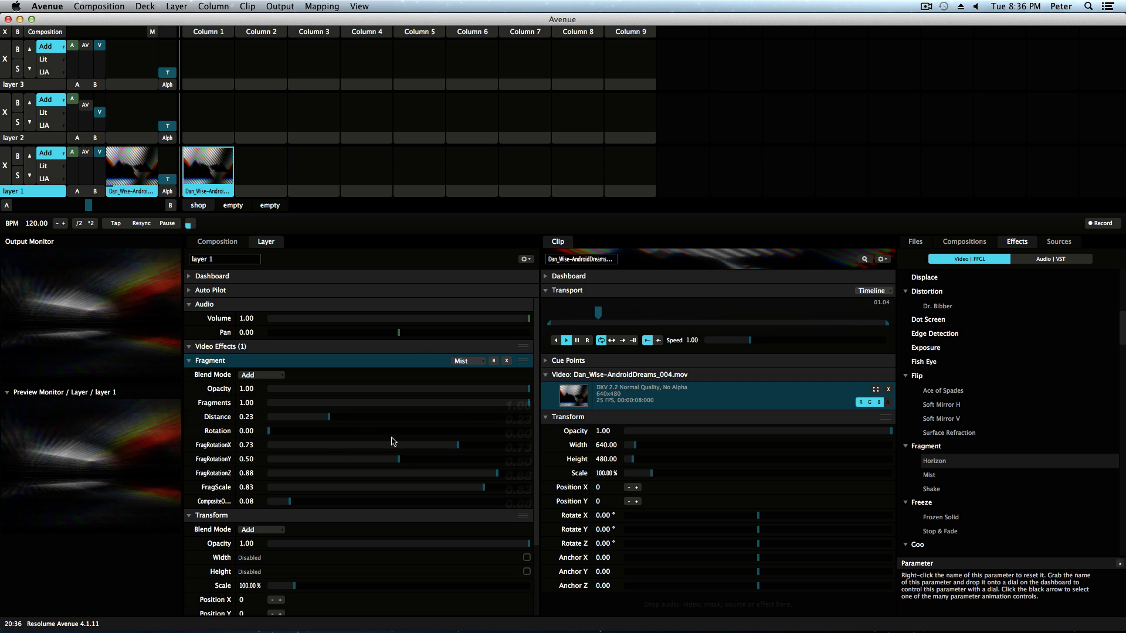
pyautogui.moveTo(326, 417); pyautogui.dragTo(358, 417)
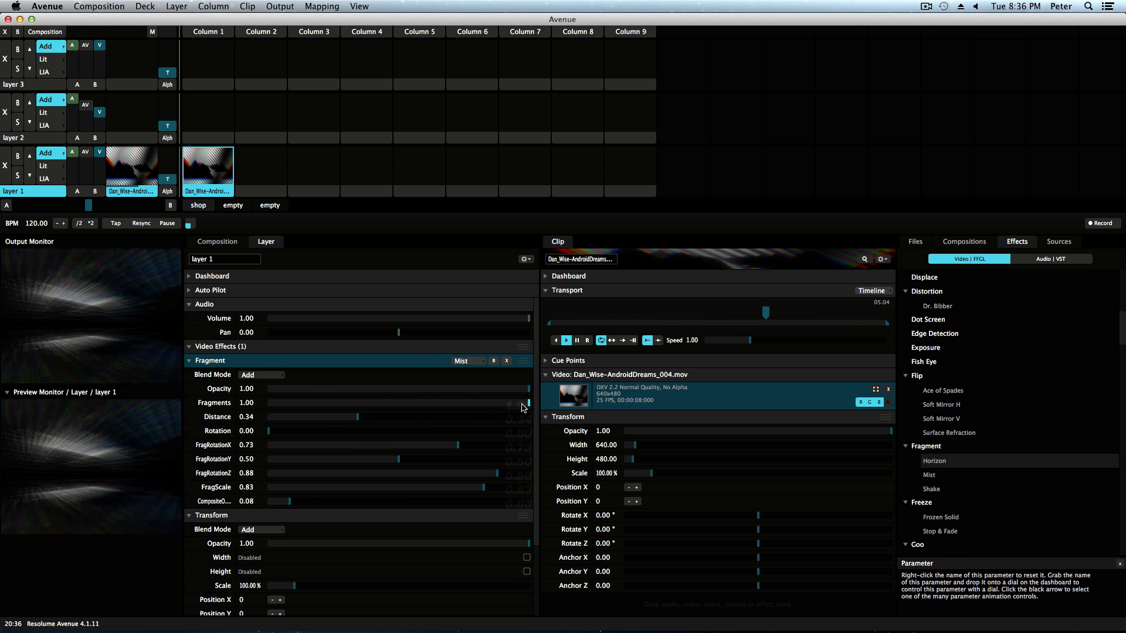
pyautogui.moveTo(527, 403); pyautogui.dragTo(327, 403)
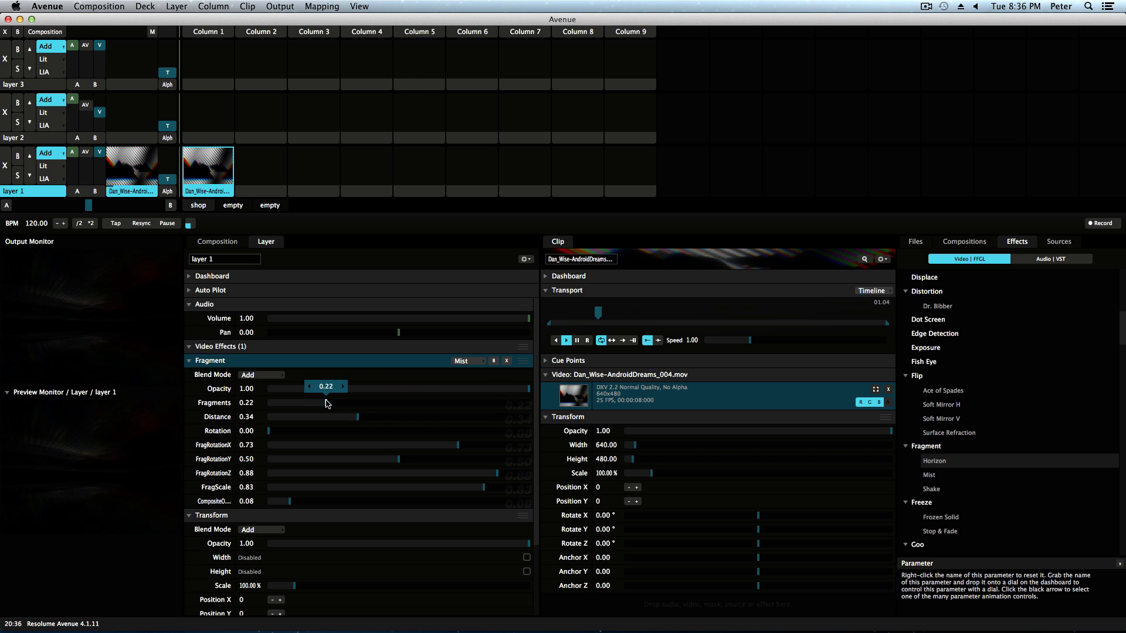
pyautogui.moveTo(327, 403); pyautogui.dragTo(327, 403)
pyautogui.click(507, 361)
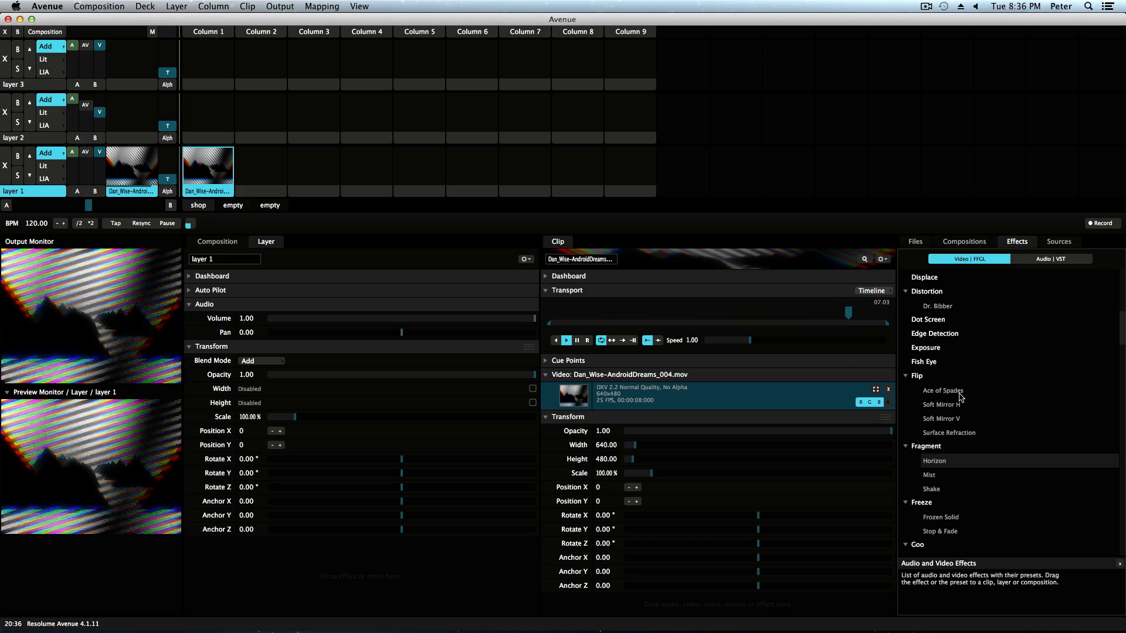
# Step: Apply the Flip effect's Ace of Spades preset to the composition, and load and trigger Dubassy-UrbanTravelers_dlr_halftone.mov in Column 1 of layer 2
pyautogui.moveTo(959, 393); pyautogui.dragTo(84, 36)
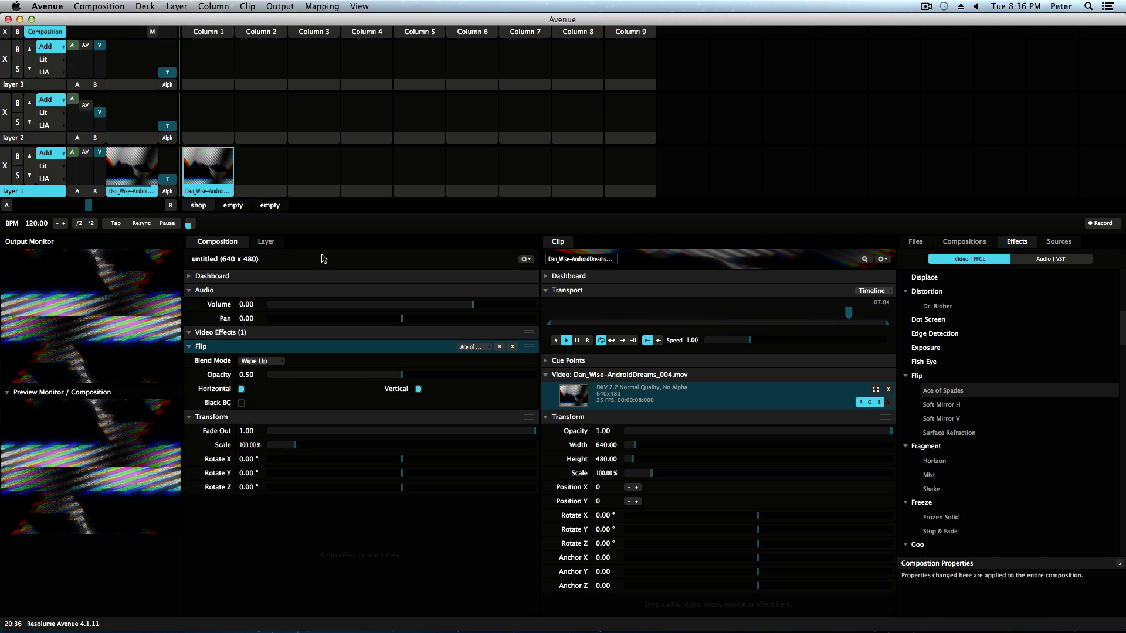
pyautogui.click(915, 242)
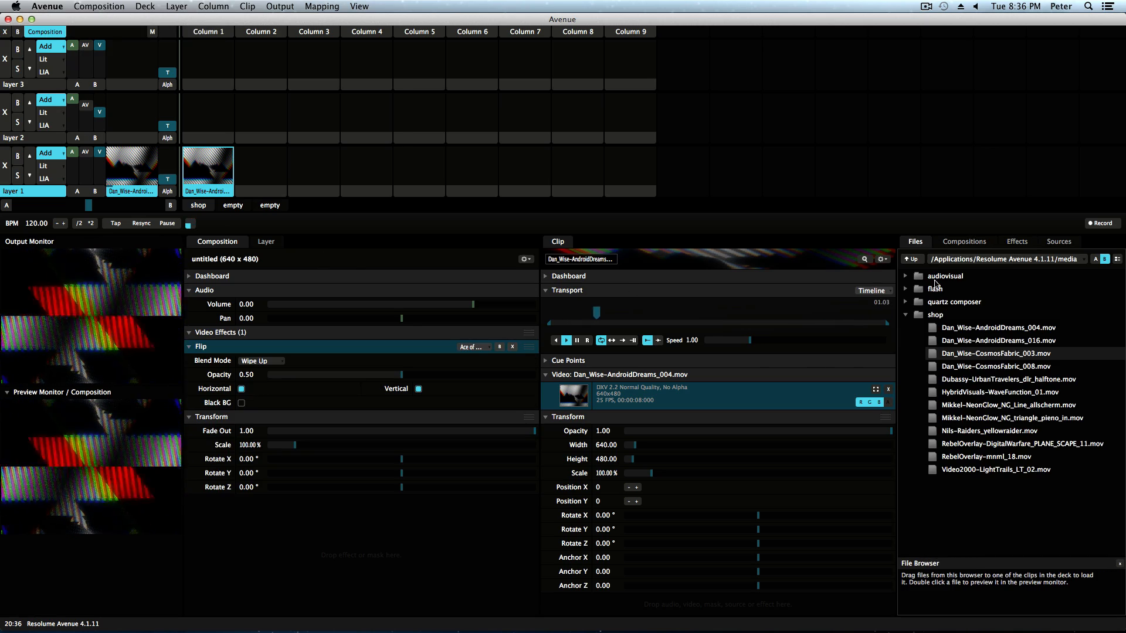
pyautogui.moveTo(997, 380); pyautogui.dragTo(212, 124)
pyautogui.click(208, 117)
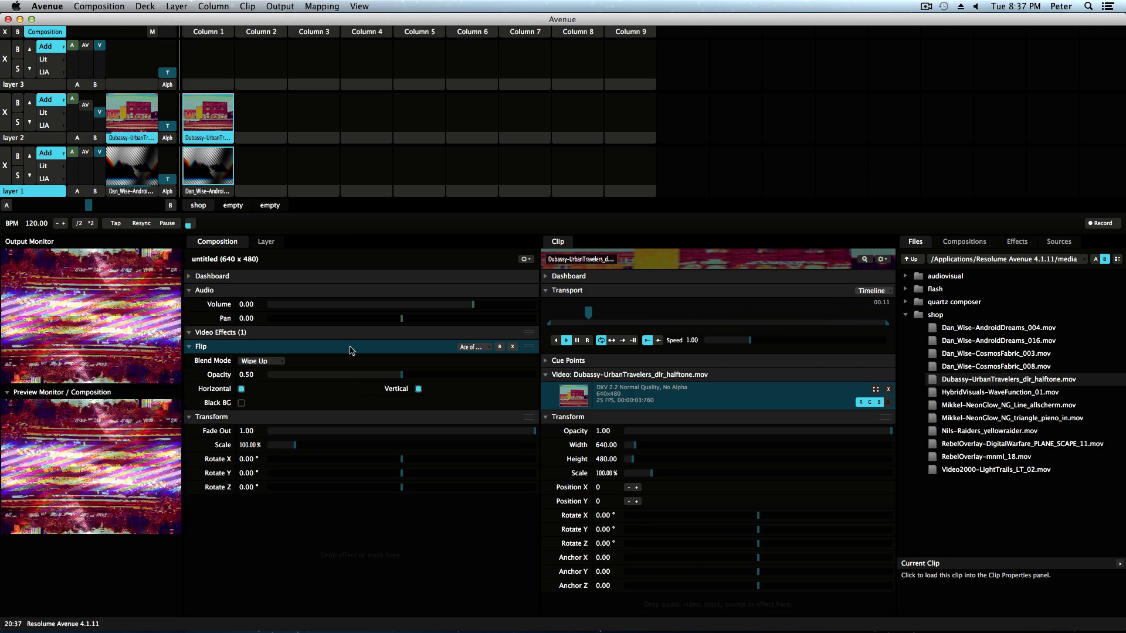
# Step: Remove the Flip effect from the composition, and move the Dubassy-UrbanTravelers clip from layer 2 to Column 2 of layer 1
pyautogui.click(512, 347)
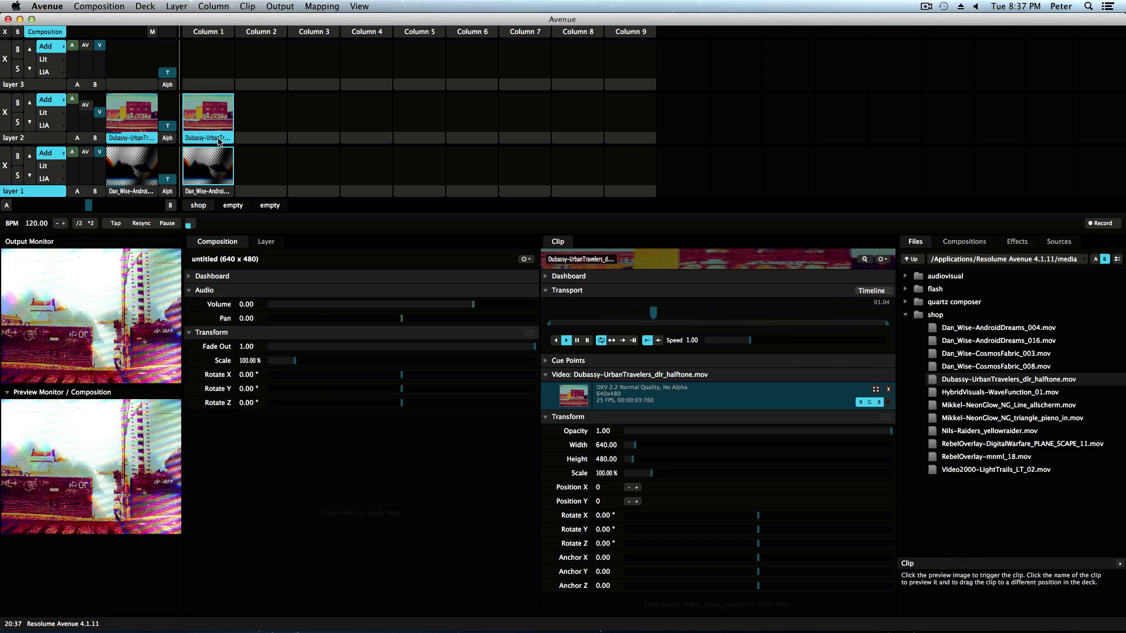
pyautogui.moveTo(218, 139); pyautogui.dragTo(244, 188)
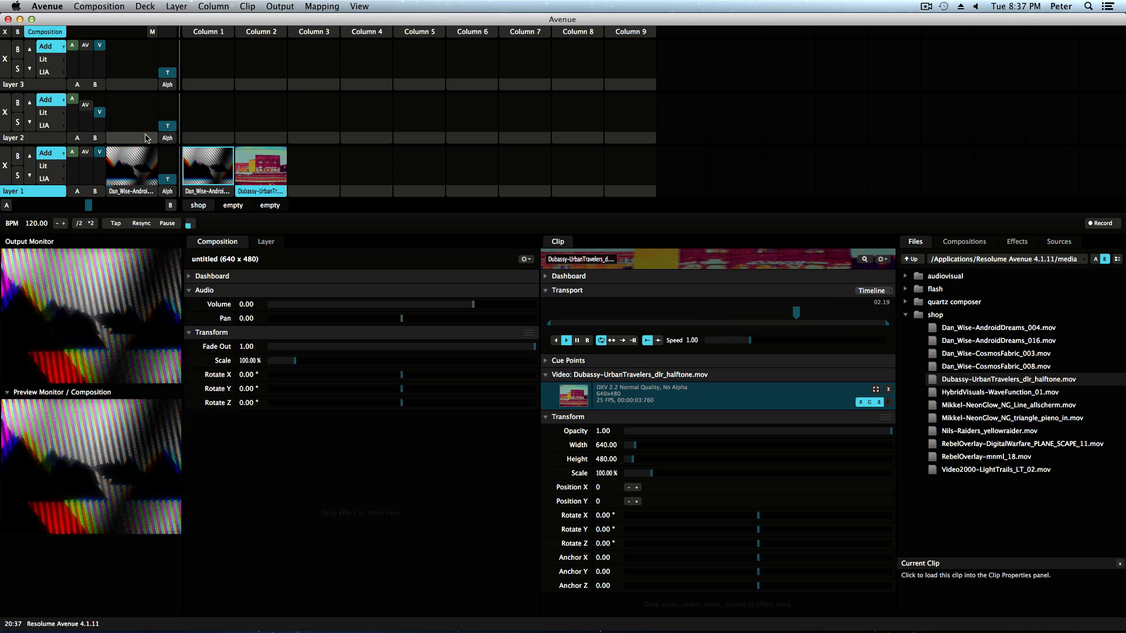
# Step: Set layer 1 to a JitterBug transition with the maximum transition time, and trigger its Column 2 clip
pyautogui.click(167, 193)
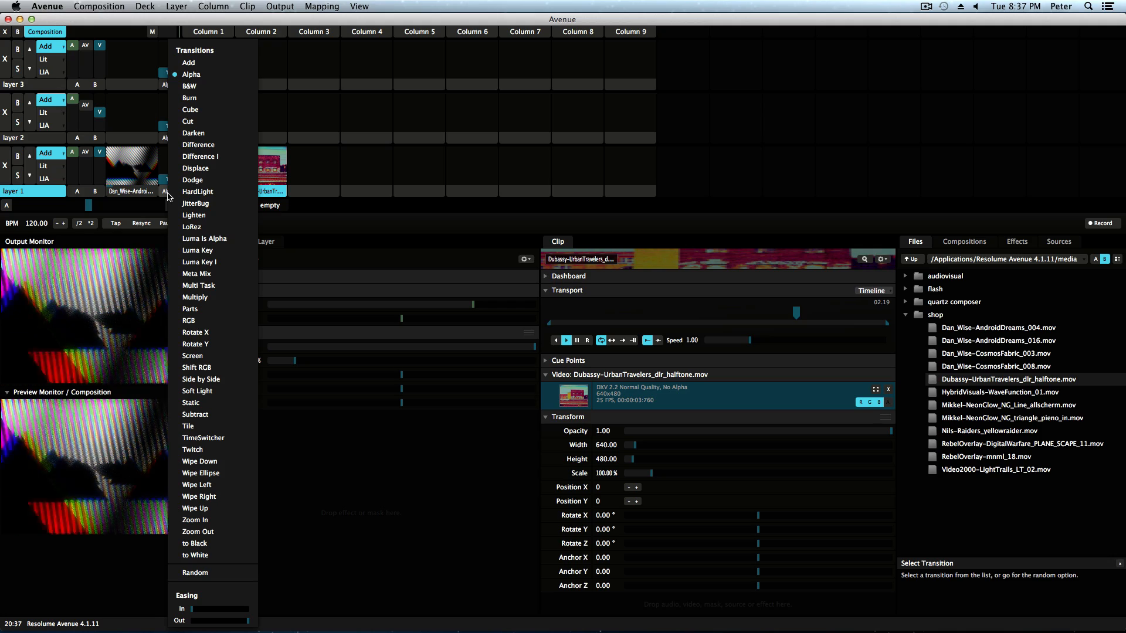
pyautogui.click(222, 206)
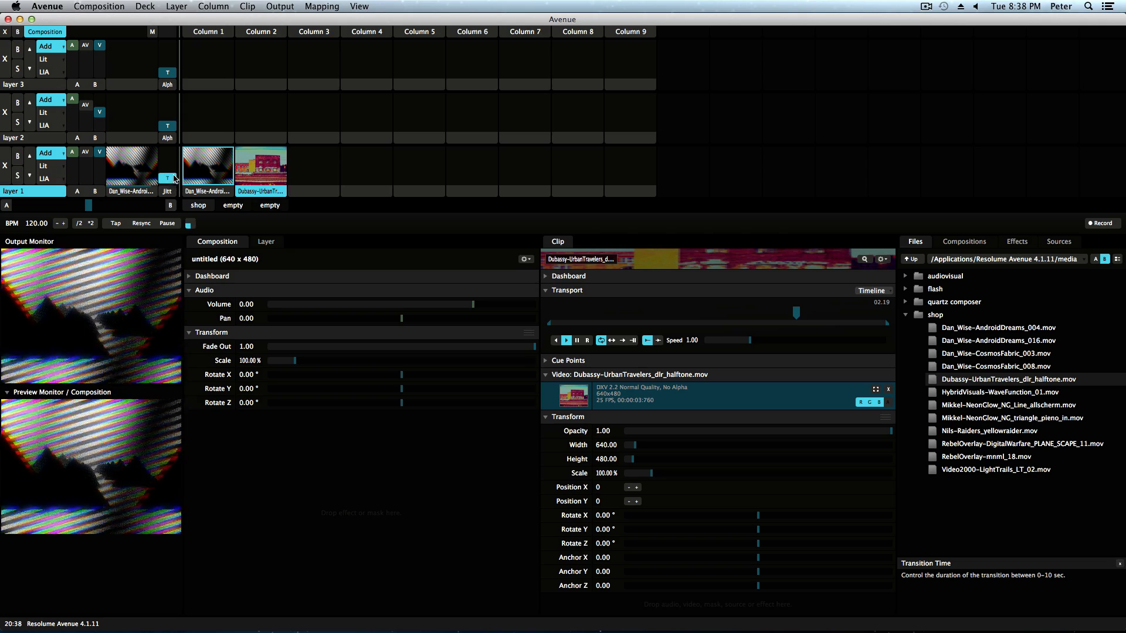
pyautogui.moveTo(174, 179); pyautogui.dragTo(174, 158)
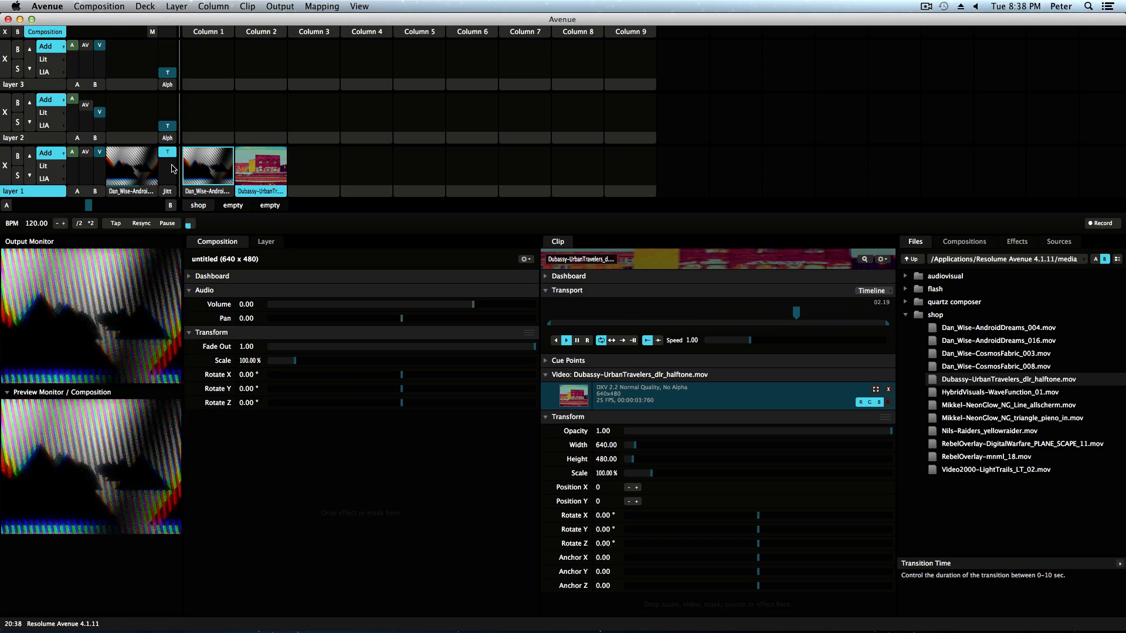
pyautogui.click(257, 179)
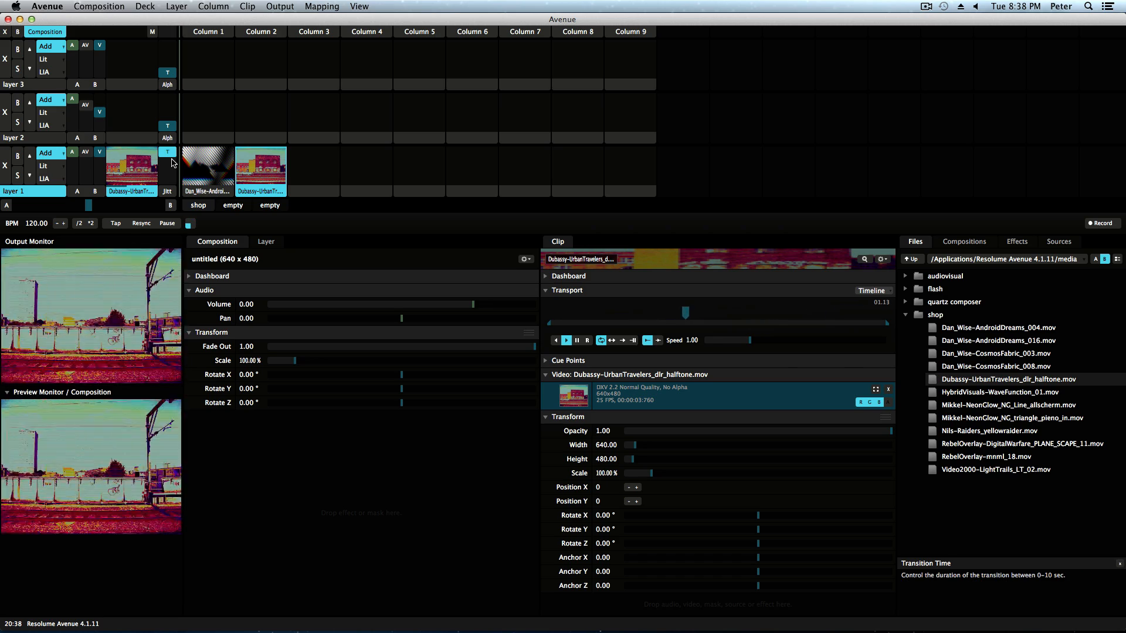
# Step: Shorten layer 1's transition time to about half, change its transition to Meta Mix, and trigger its Column 1 clip
pyautogui.moveTo(171, 153); pyautogui.dragTo(173, 168)
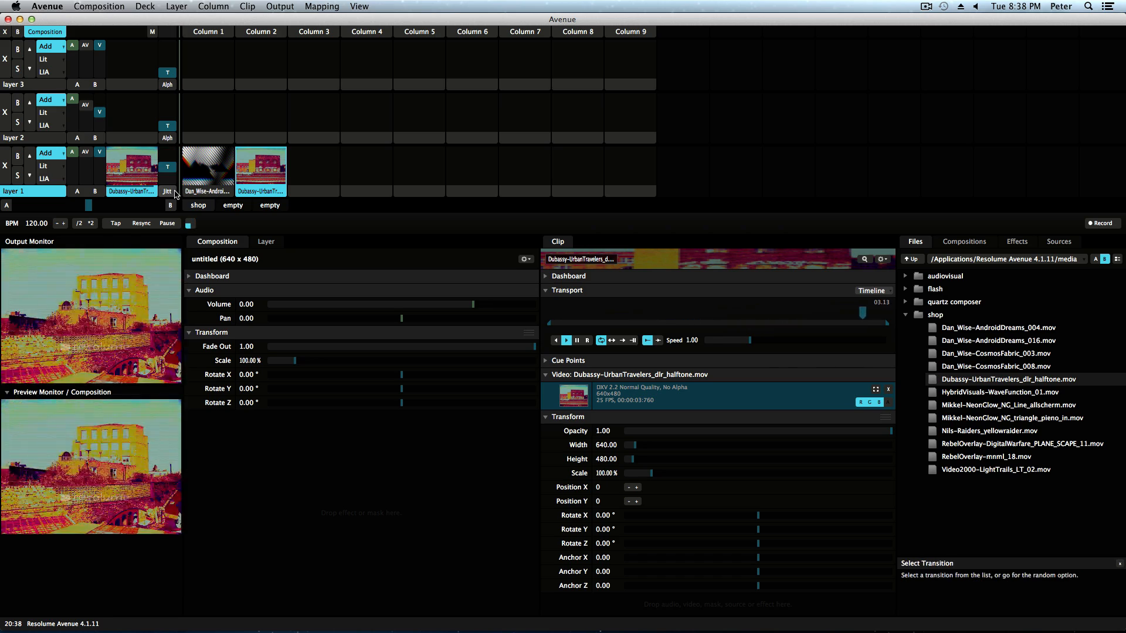
pyautogui.click(174, 192)
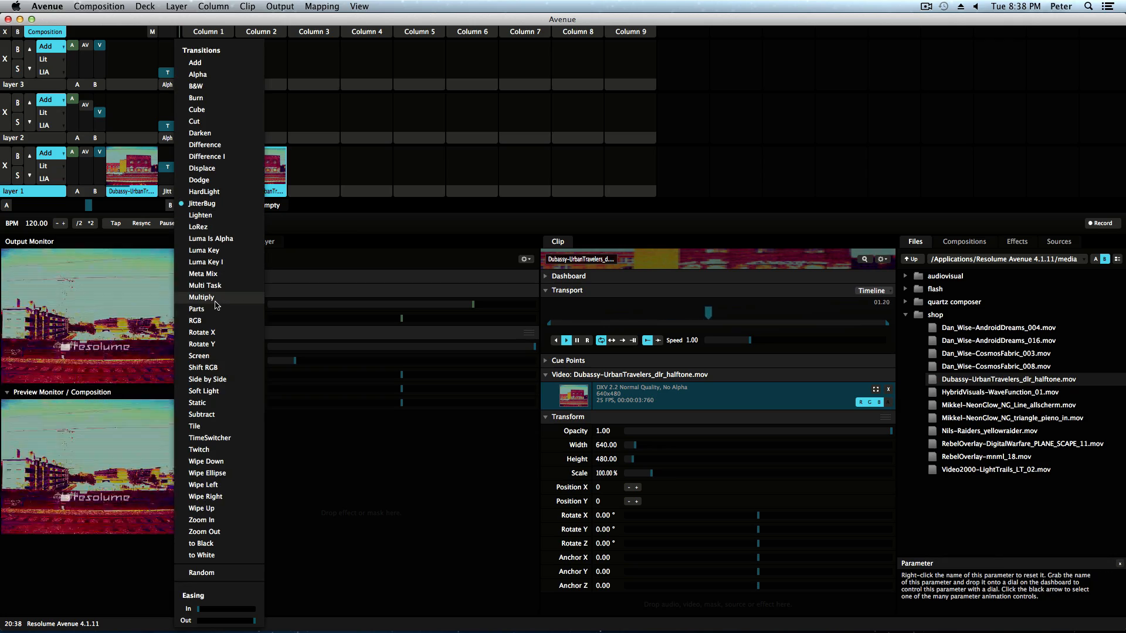
pyautogui.click(218, 274)
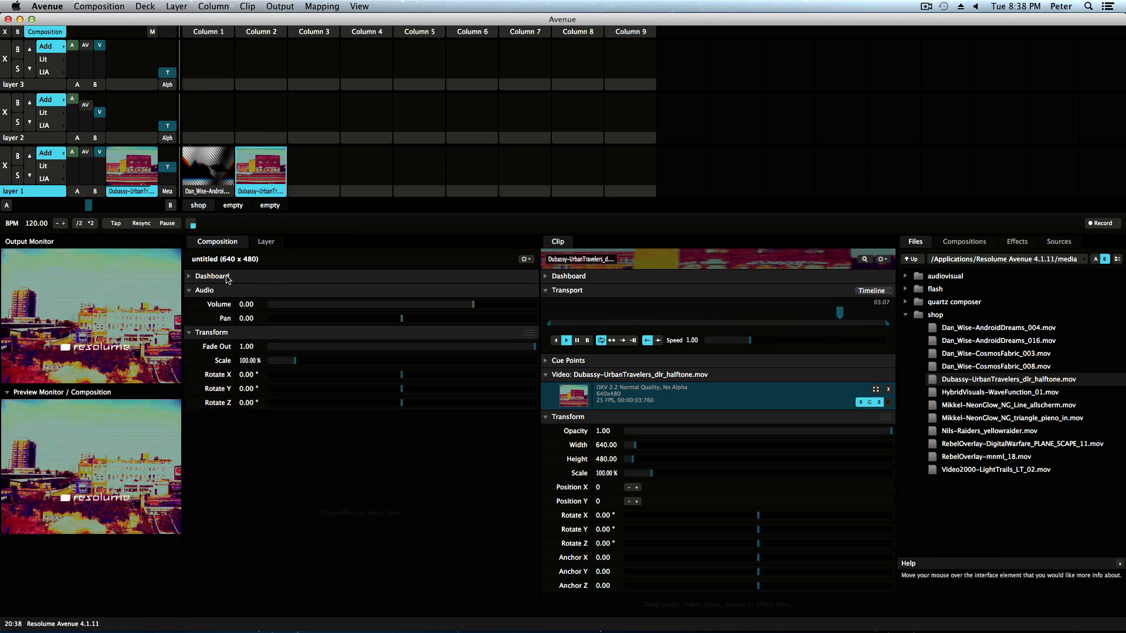
pyautogui.click(214, 168)
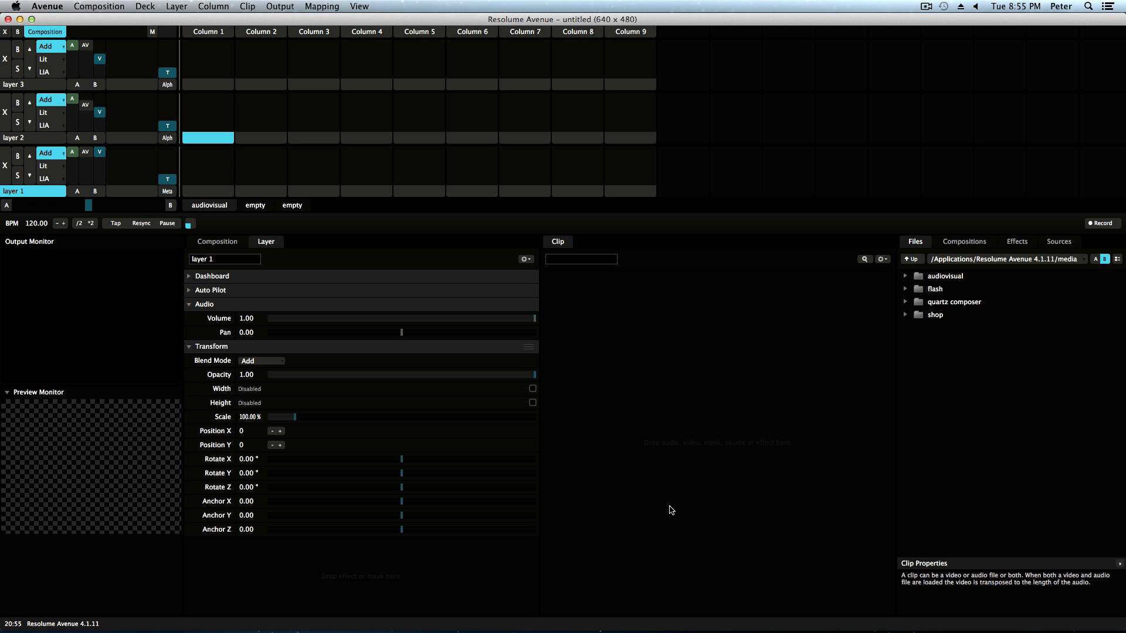
# Step: Load Mikkel-NeonGlow_NG_Line_allscherm.mov, Nils-Raiders_yellowraider.mov and RebelOverlay-mnml_18.mov from the shop folder into Column 1 of layers 1, 2 and 3, and trigger the layer 1 clip
pyautogui.click(906, 316)
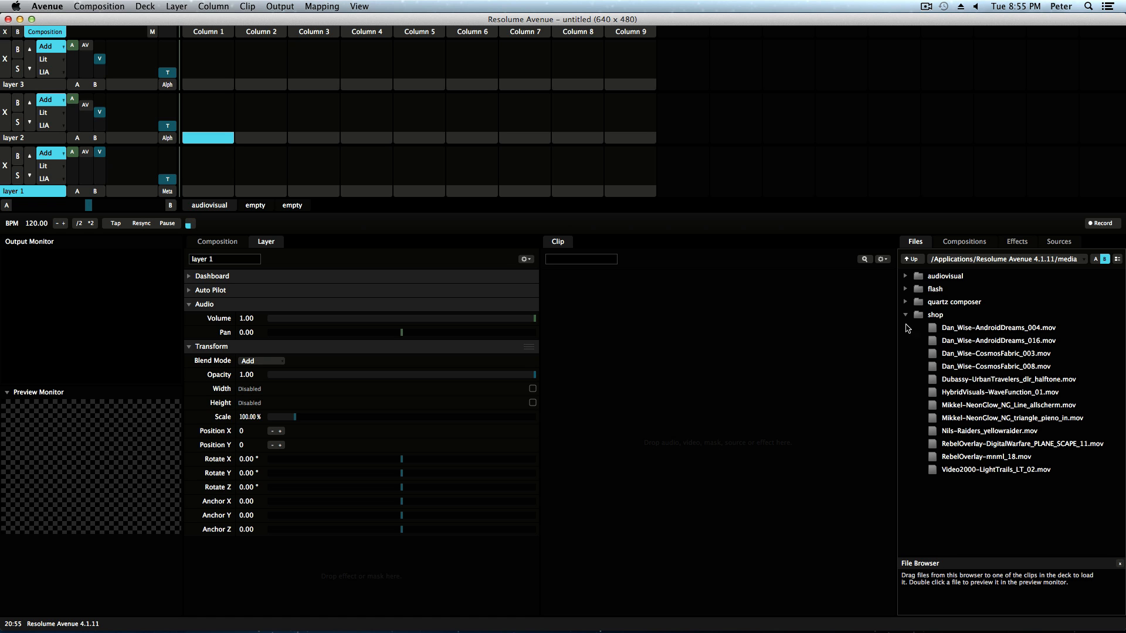
pyautogui.moveTo(984, 411); pyautogui.dragTo(208, 163)
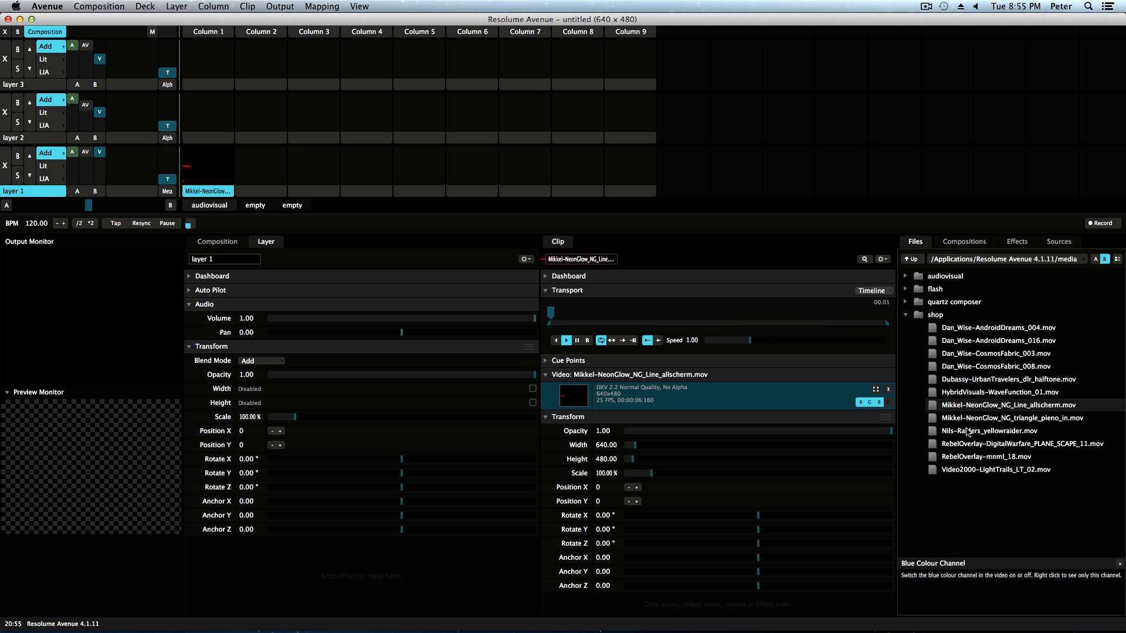
pyautogui.moveTo(990, 431); pyautogui.dragTo(210, 141)
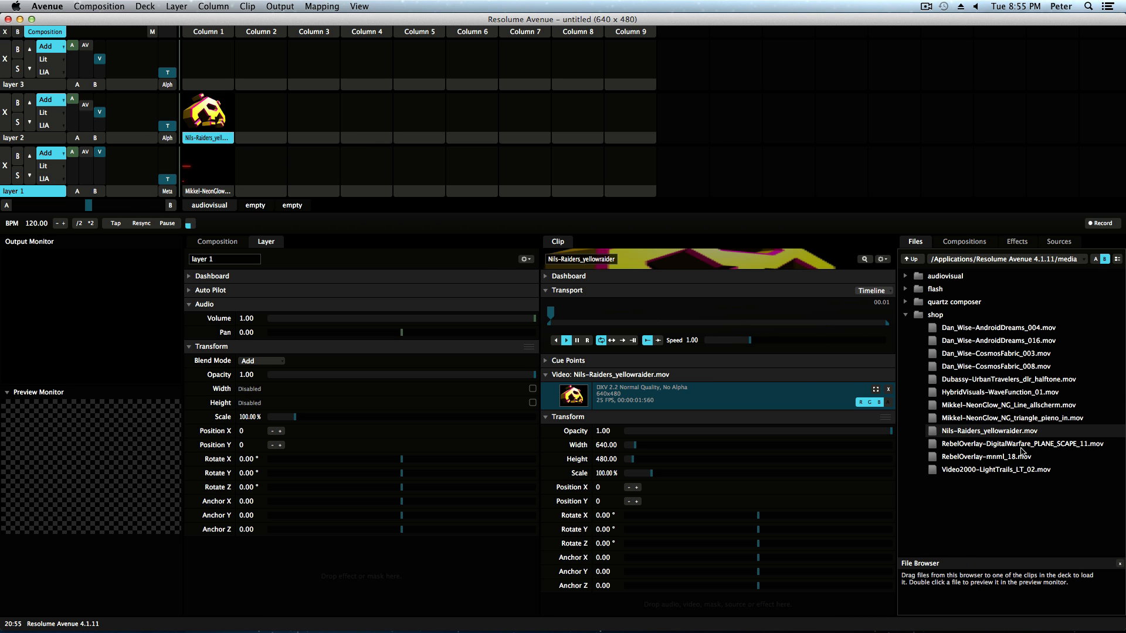
pyautogui.moveTo(1012, 458); pyautogui.dragTo(206, 87)
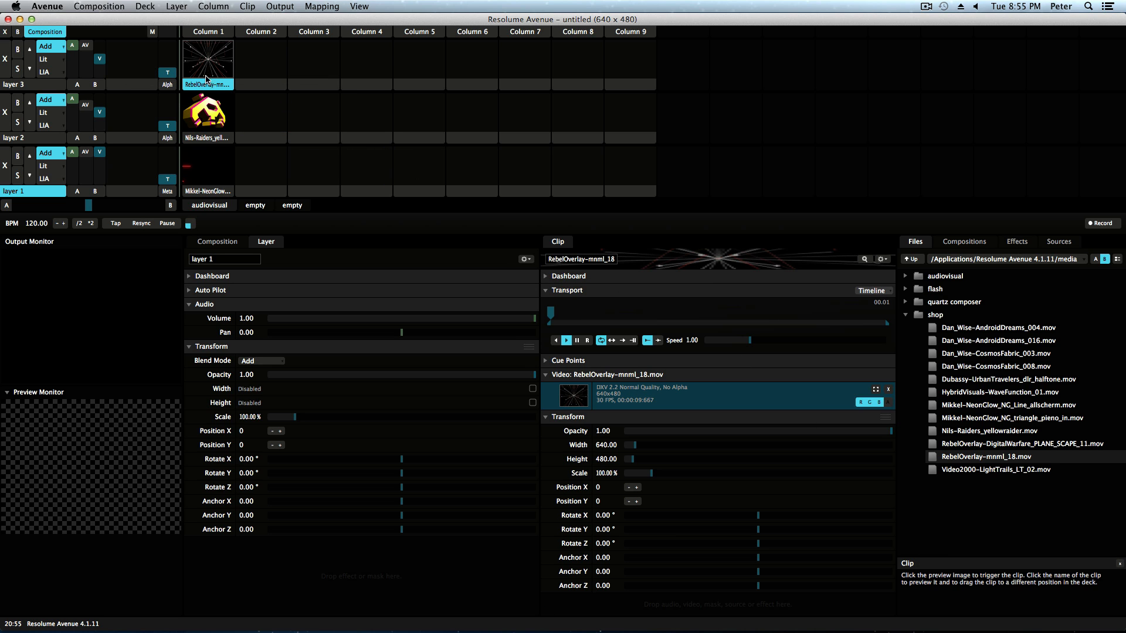
pyautogui.click(209, 182)
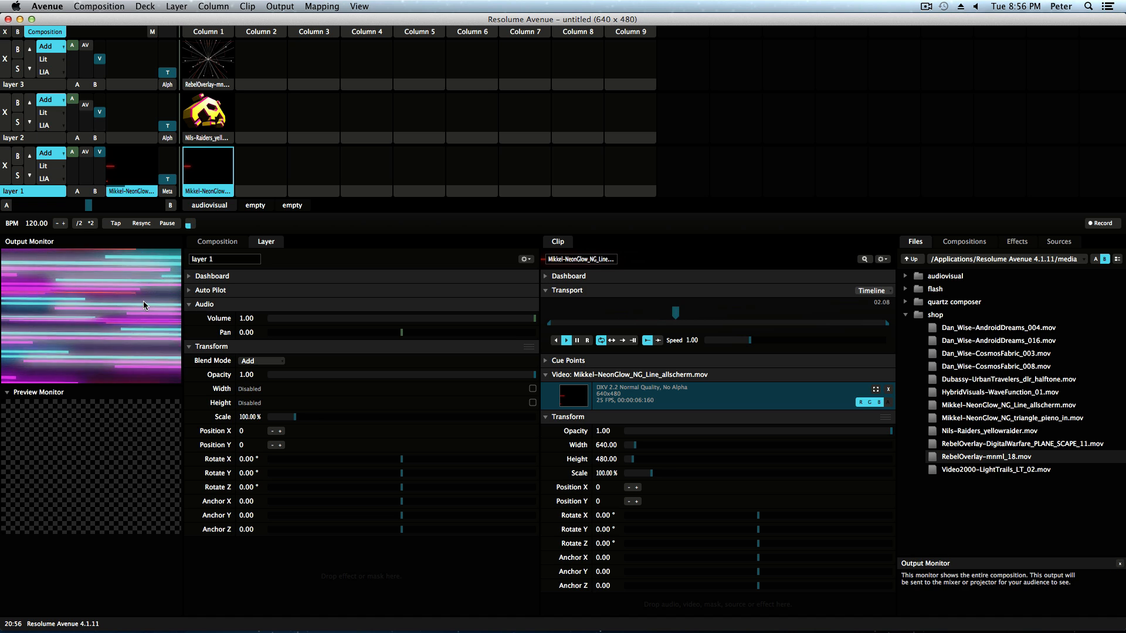
# Step: Apply the Displace video effect to the layer 1 clip, with X factor 0.98 and Y factor 0.11
pyautogui.click(1026, 244)
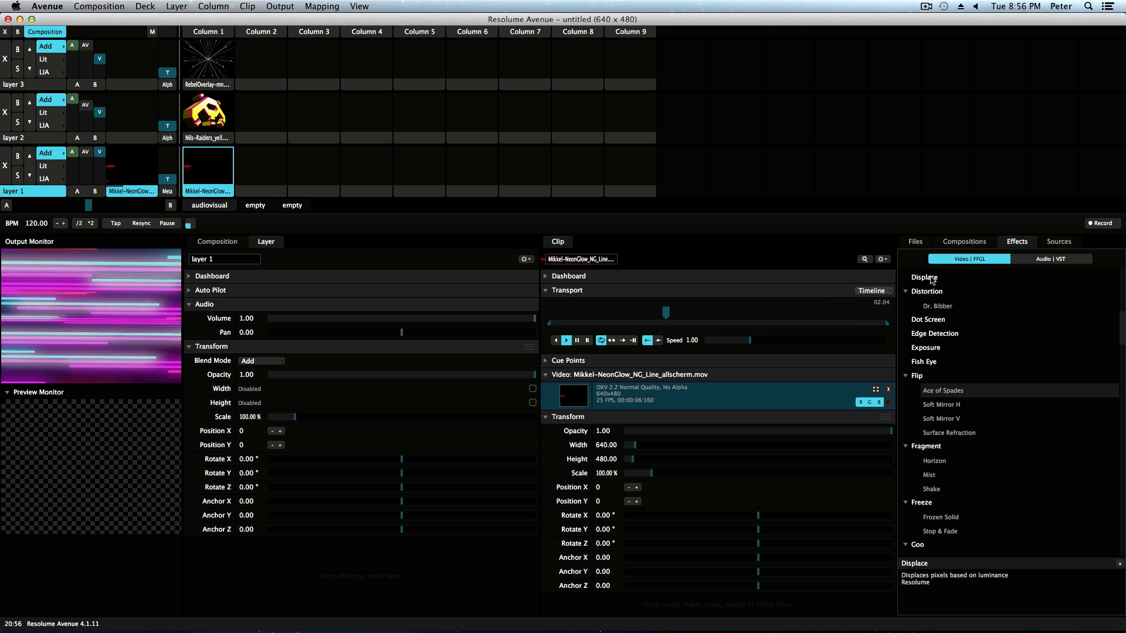
pyautogui.moveTo(933, 279); pyautogui.dragTo(661, 417)
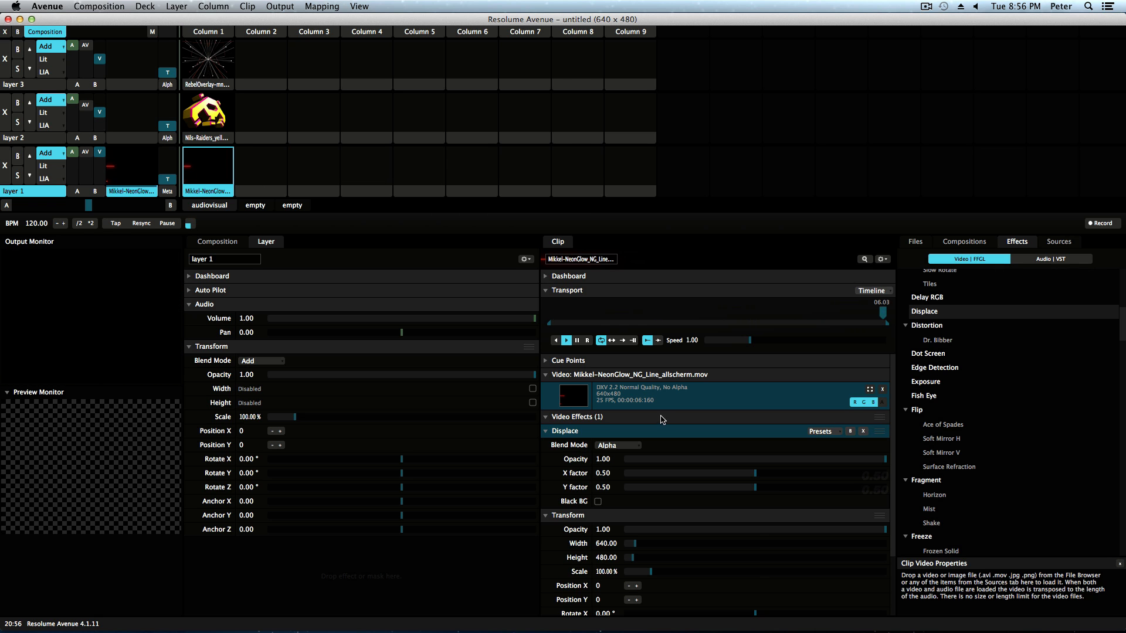
pyautogui.moveTo(756, 474); pyautogui.dragTo(880, 486)
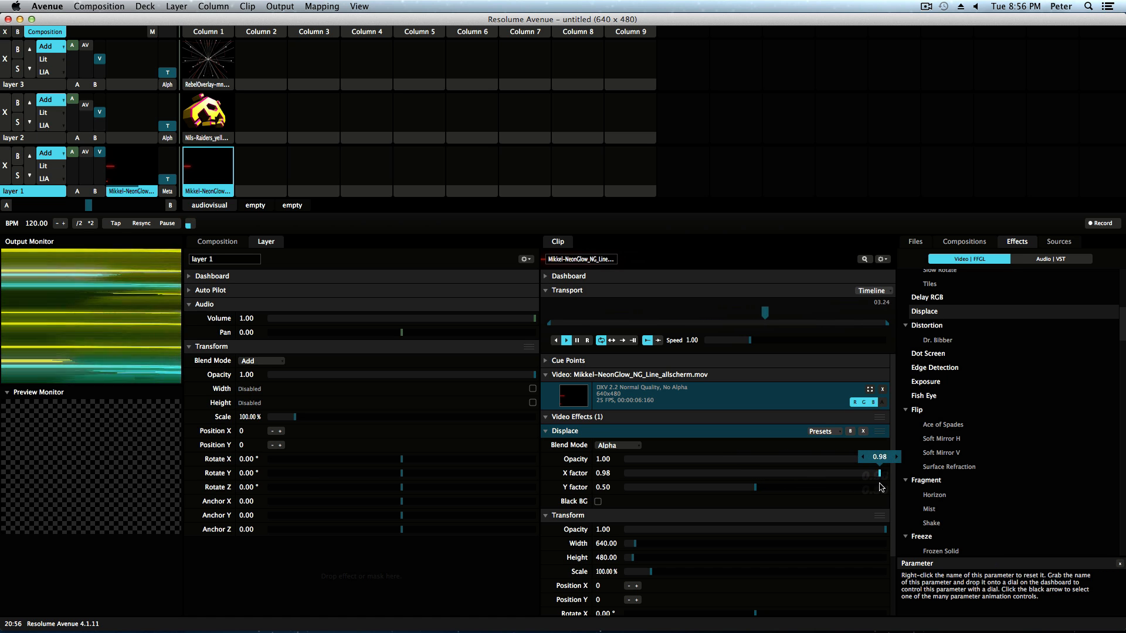
pyautogui.moveTo(755, 487); pyautogui.dragTo(657, 490)
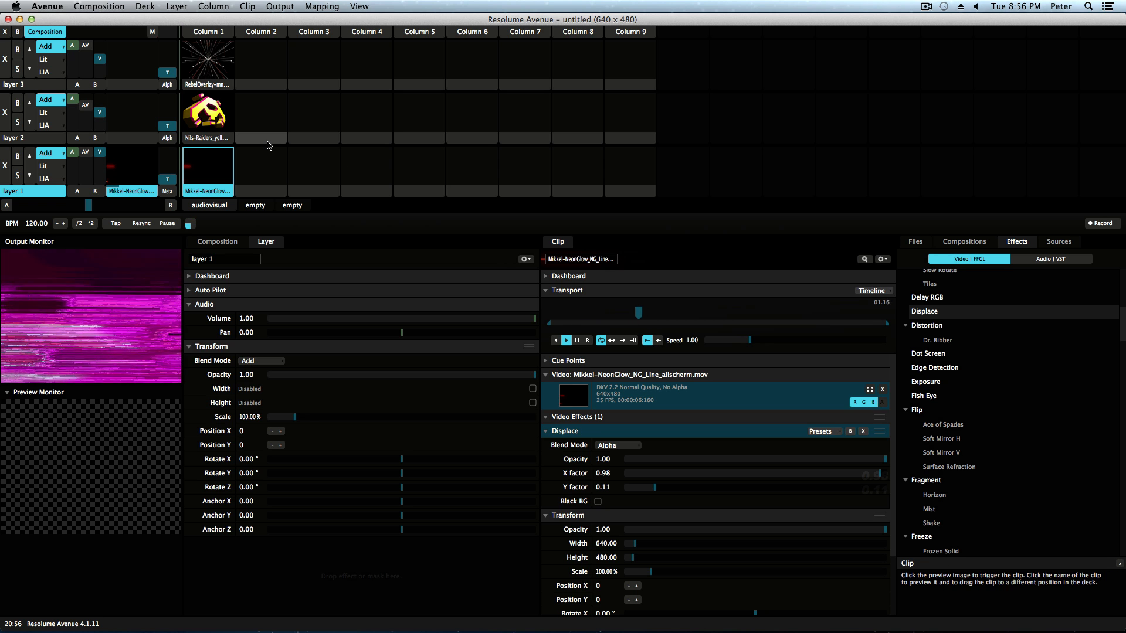
# Step: Apply the Shake preset of the Fragment video effect to the Nils-Raiders_yellowraider clip in layer 2
pyautogui.click(231, 138)
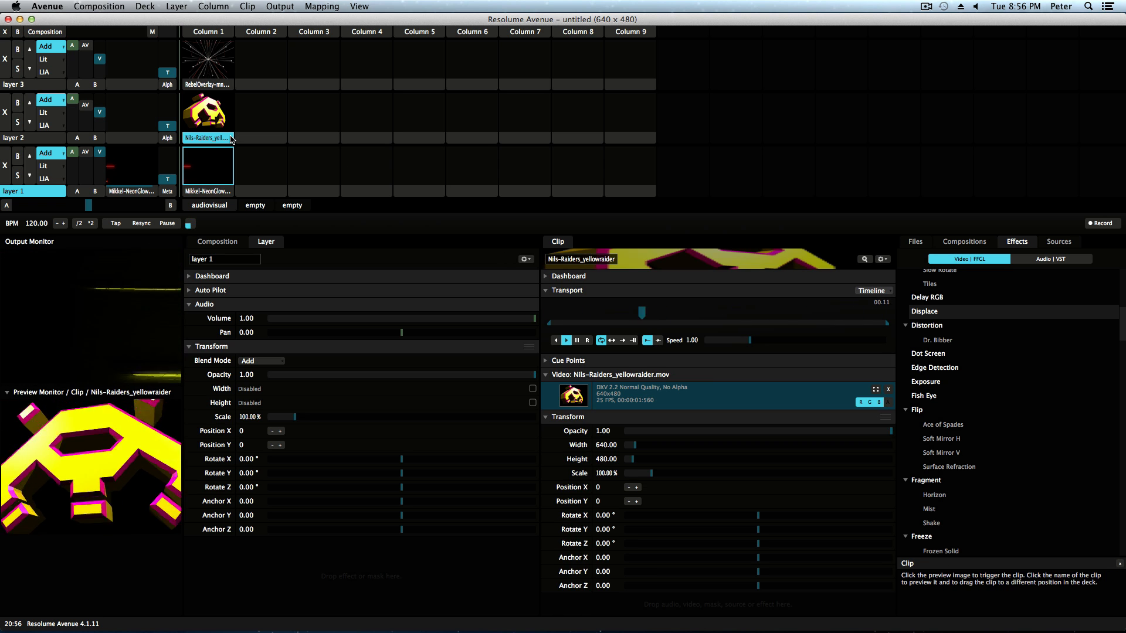
pyautogui.scroll(-3, 1122, 338)
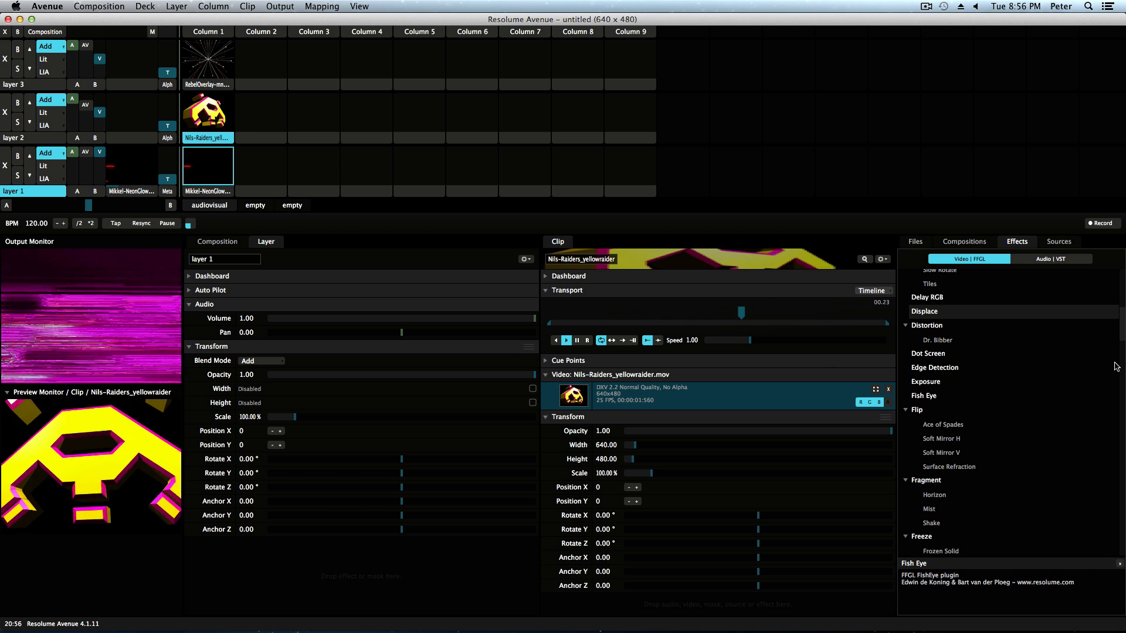
pyautogui.moveTo(1122, 337); pyautogui.dragTo(1120, 346)
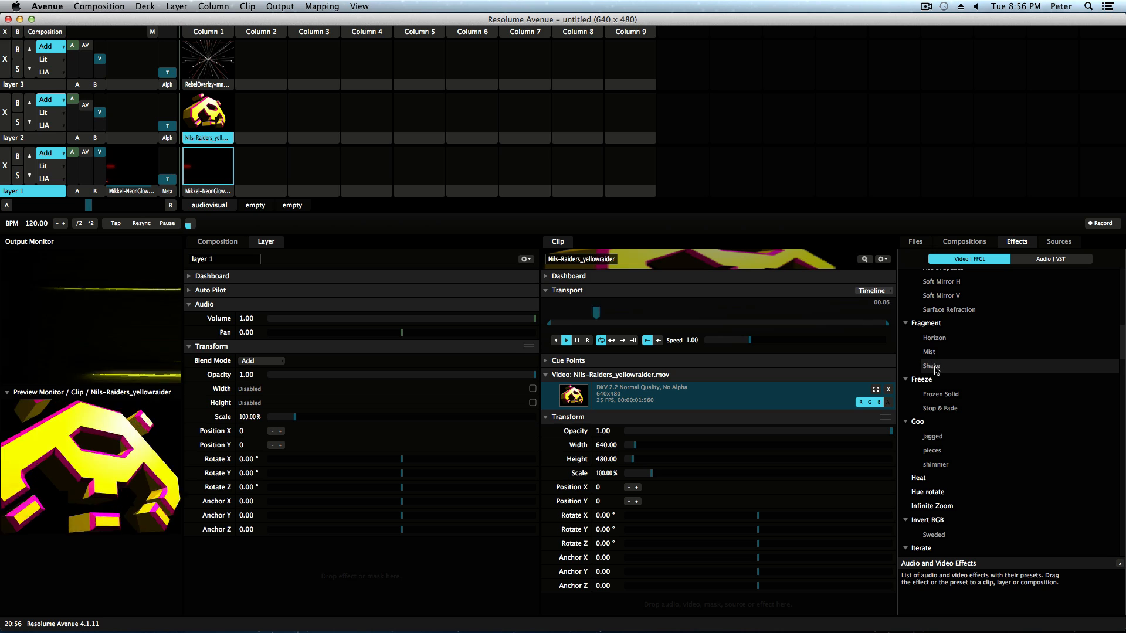
pyautogui.moveTo(935, 369); pyautogui.dragTo(772, 359)
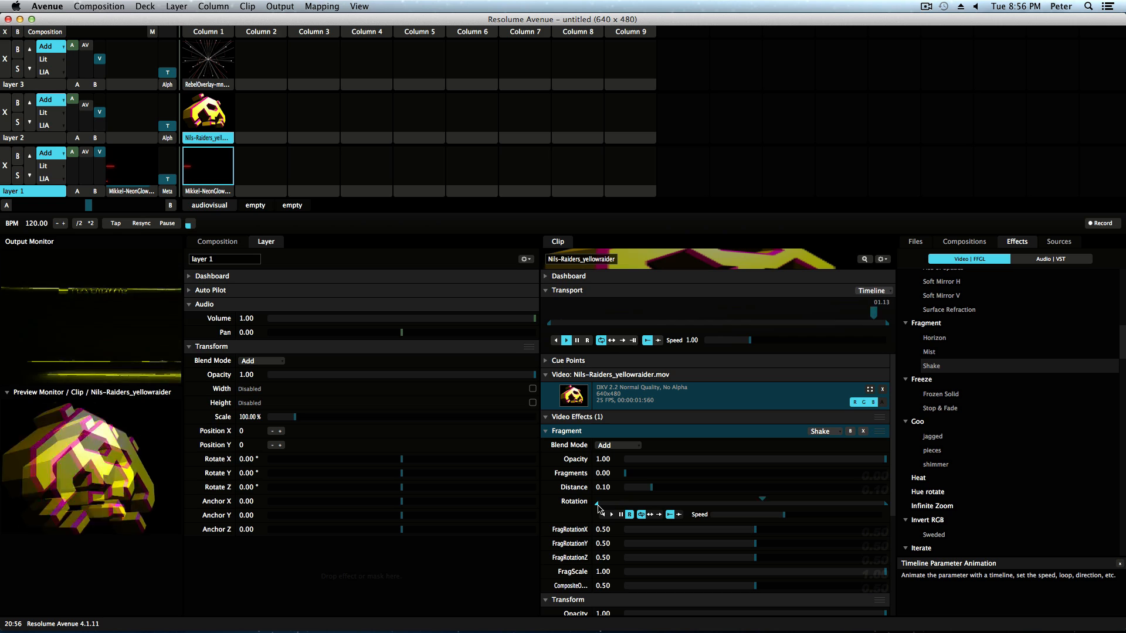
# Step: Narrow Fragment's Rotation range with speed 0.00, and set FragRotationX 0.28, FragRotationY 0.74, FragScale 0.54, the Composite parameter 0.82 and Fragments 0.27
pyautogui.moveTo(598, 507); pyautogui.dragTo(857, 509)
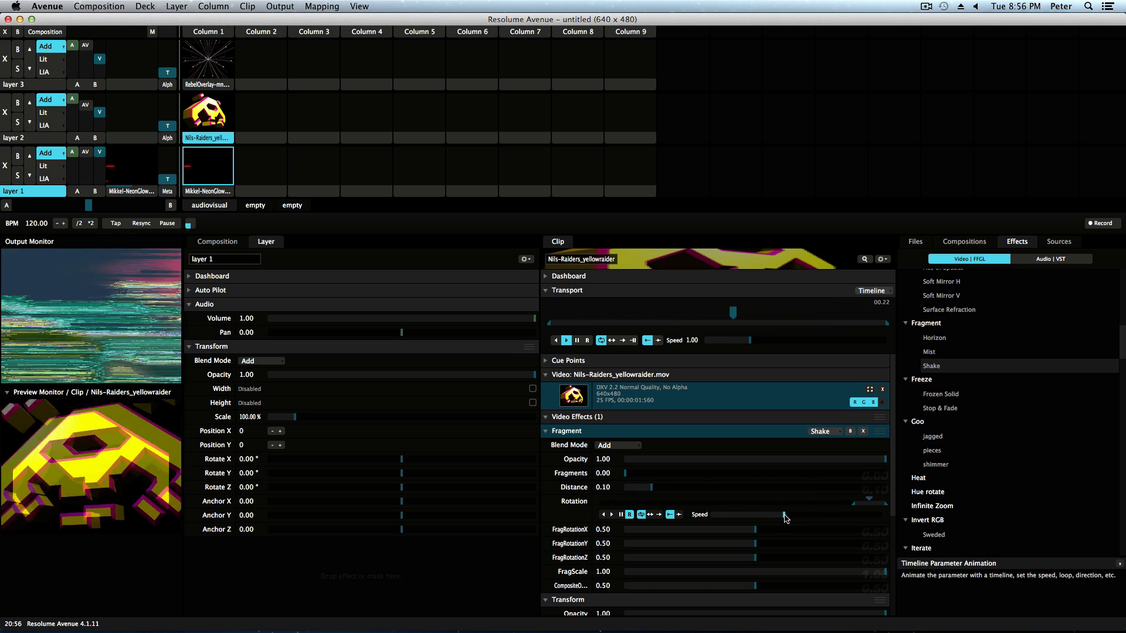
pyautogui.moveTo(784, 517); pyautogui.dragTo(709, 524)
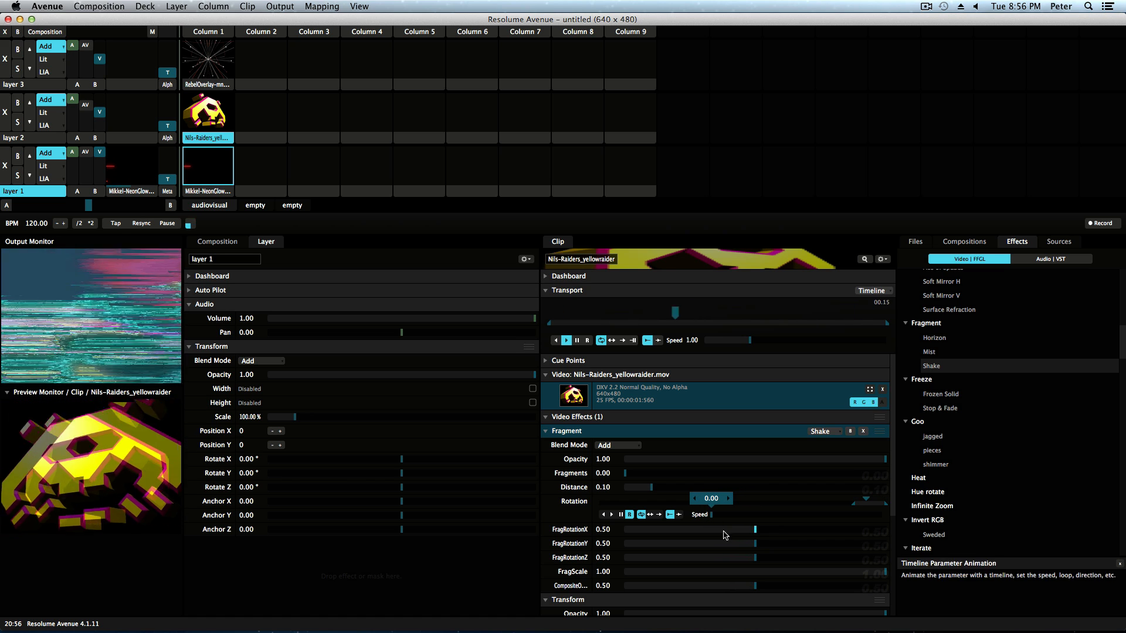
pyautogui.moveTo(757, 535); pyautogui.dragTo(819, 547)
pyautogui.moveTo(885, 572); pyautogui.dragTo(839, 591)
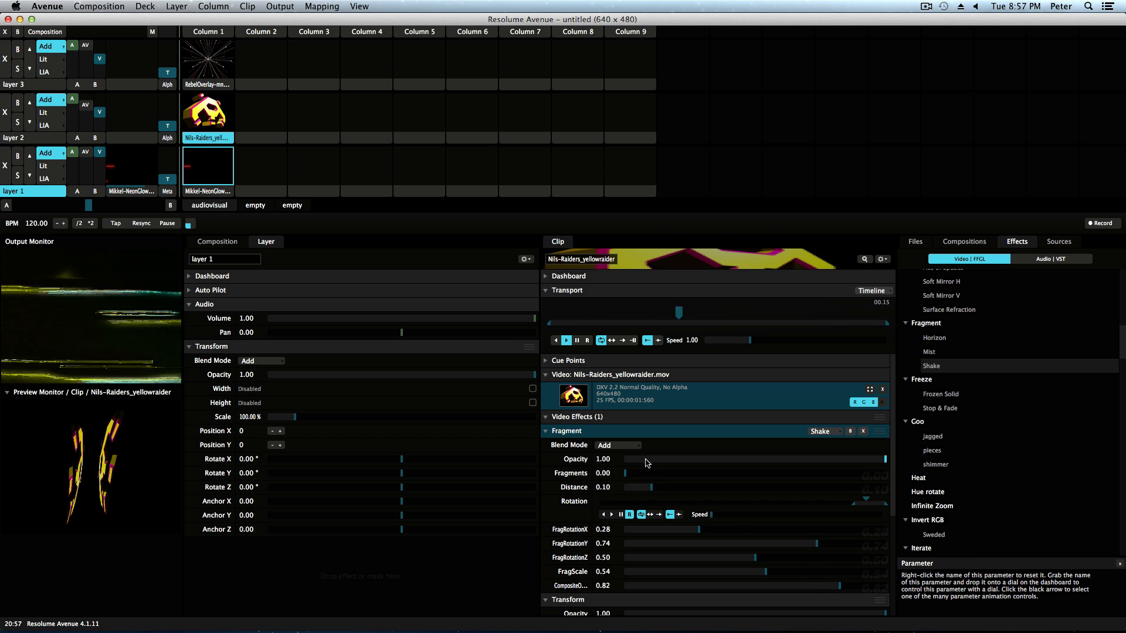
pyautogui.moveTo(626, 479); pyautogui.dragTo(695, 483)
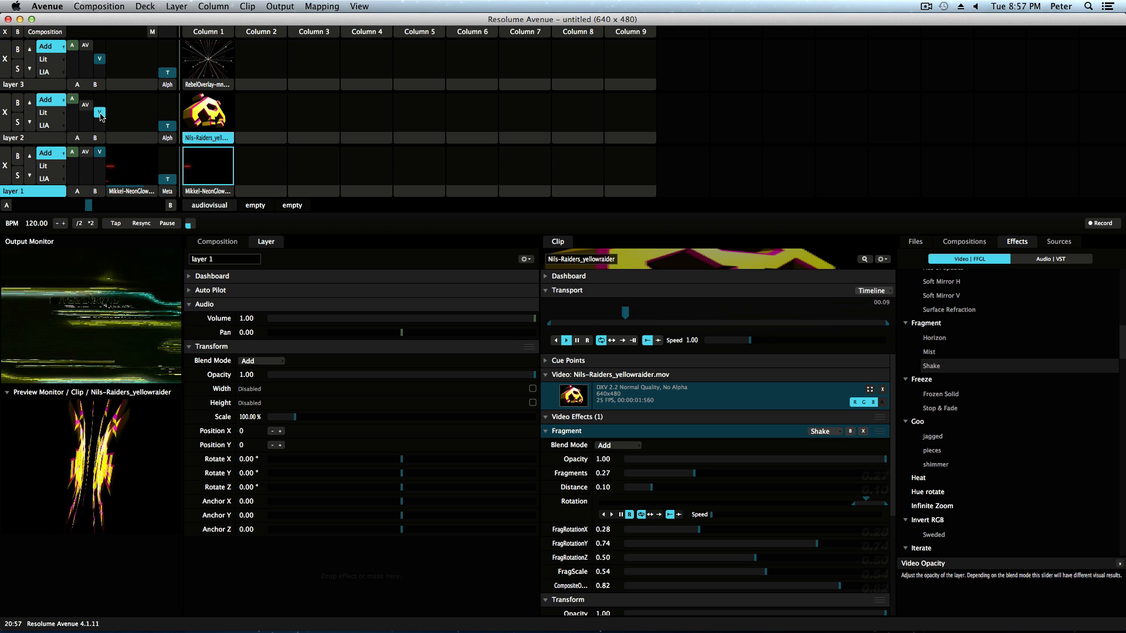
# Step: Trigger the Column 1 clips of layers 2 and 3, fading layer 2's video opacity up from zero and settling at about half
pyautogui.moveTo(101, 116); pyautogui.dragTo(101, 127)
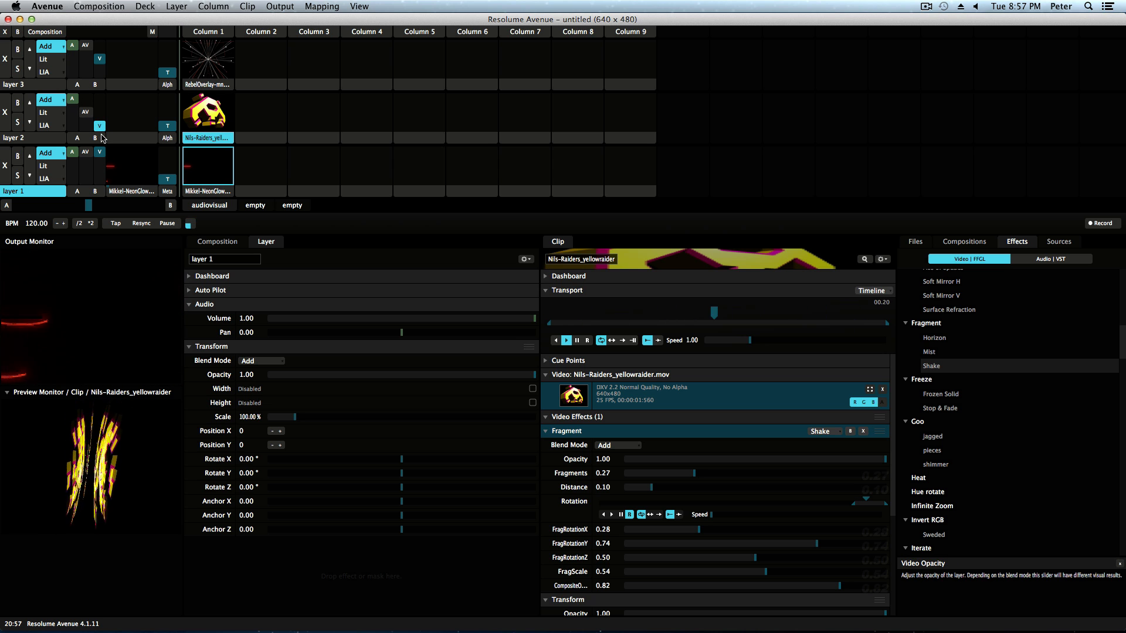
pyautogui.click(226, 117)
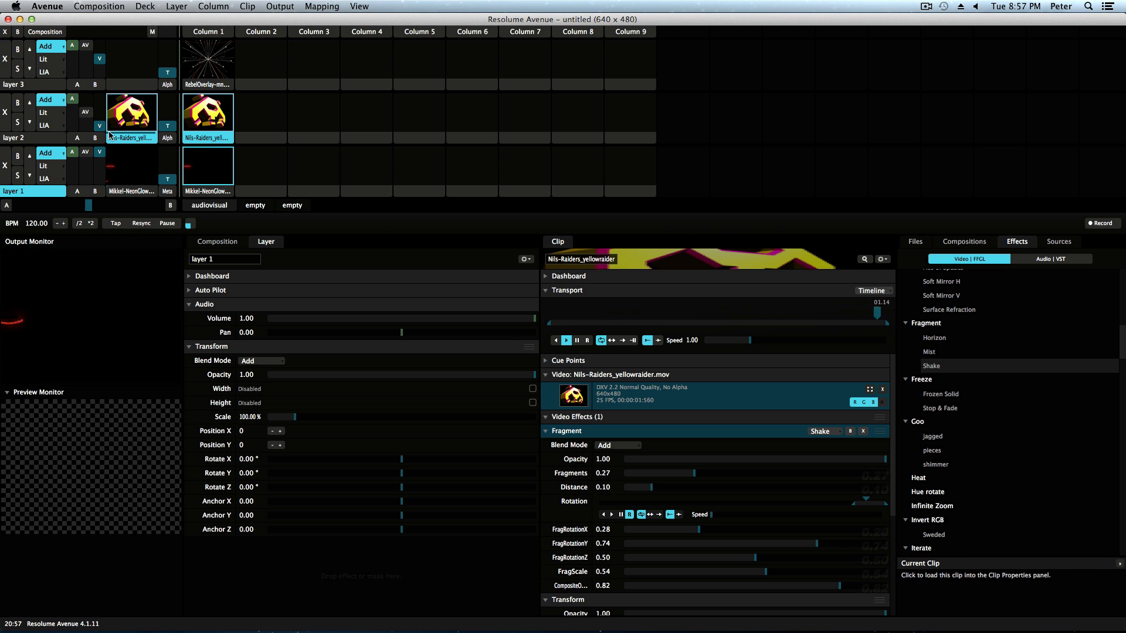
pyautogui.moveTo(100, 128); pyautogui.dragTo(102, 105)
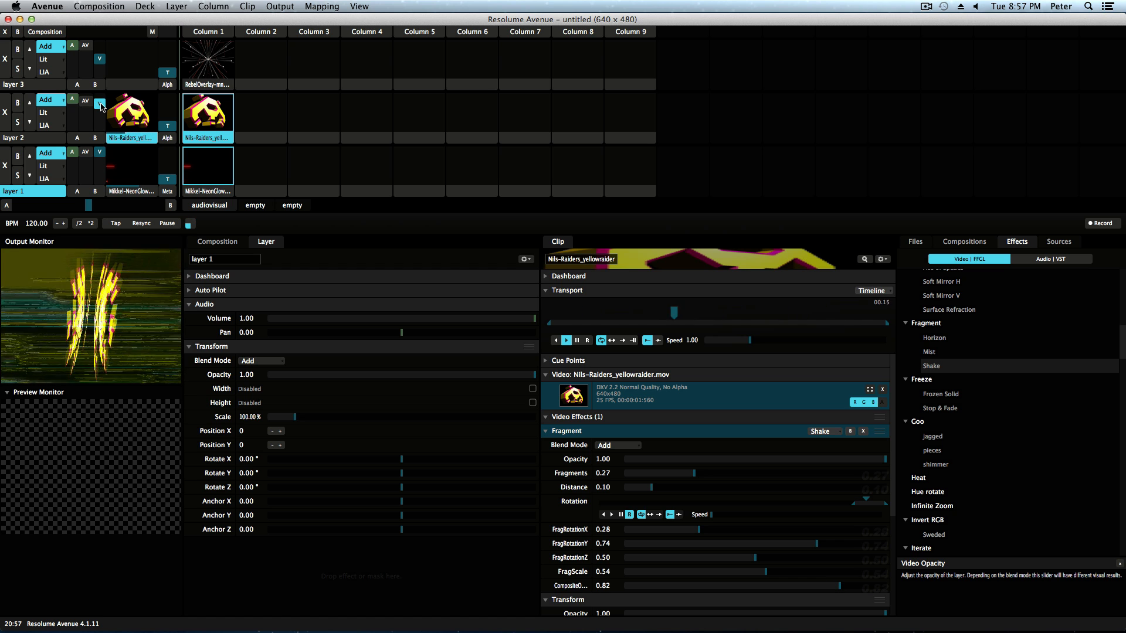
pyautogui.moveTo(101, 109); pyautogui.dragTo(102, 112)
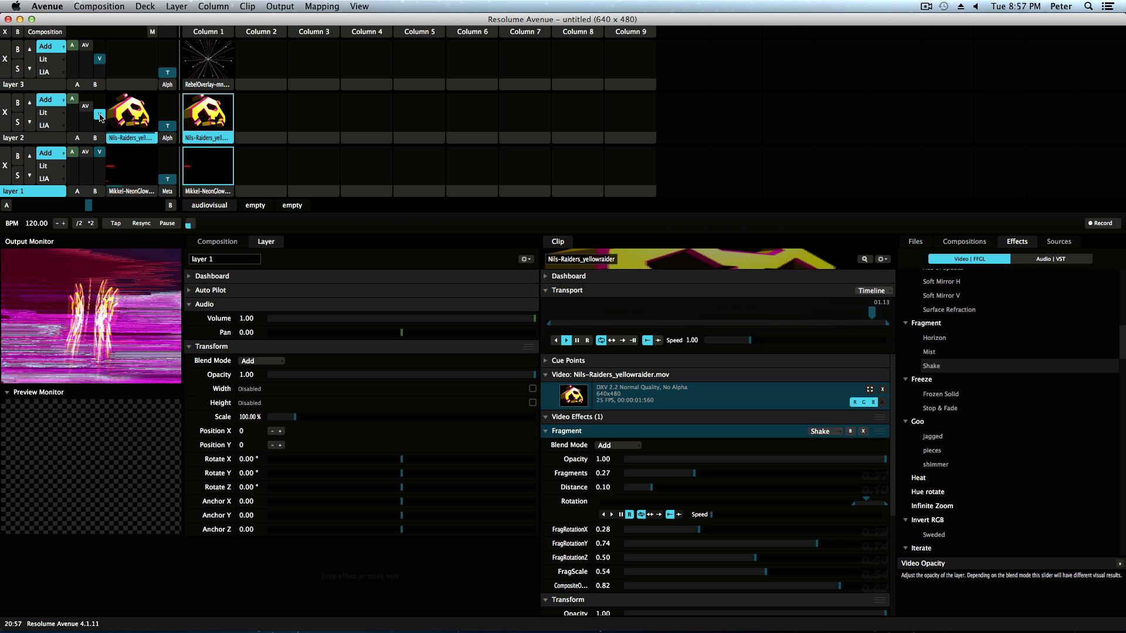
pyautogui.click(221, 70)
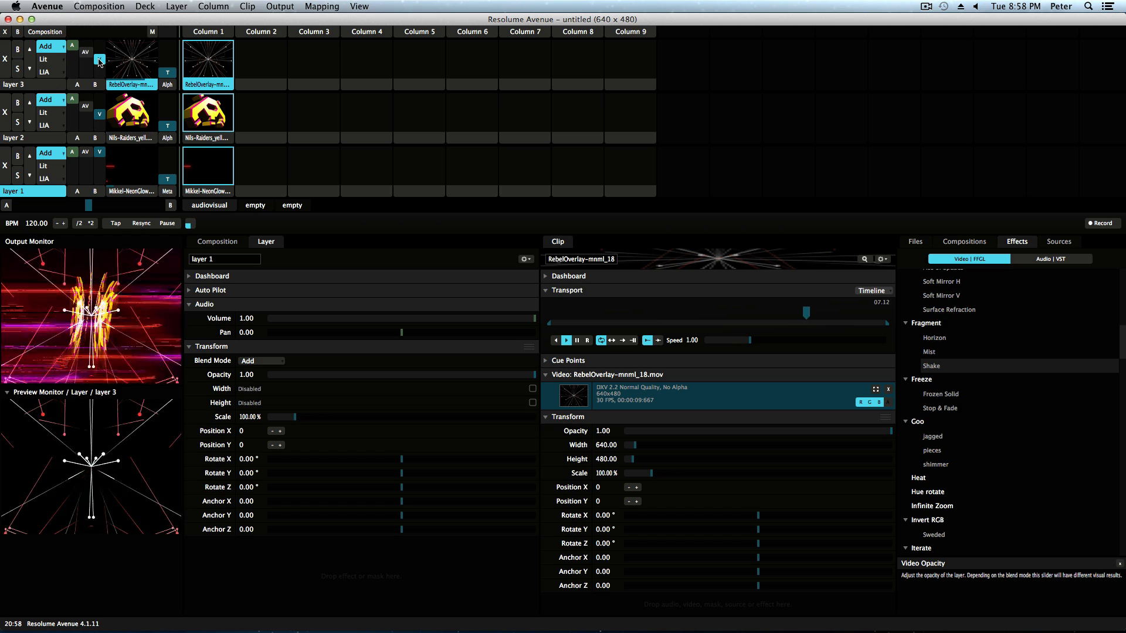
# Step: Load HybridVisuals-WaveFunction_01.mov, Video2000-LightTrails_LT_02.mov and Dan_Wise-CosmosFabric_003.mov from the shop folder into Column 2 of layers 1, 2 and 3
pyautogui.click(915, 241)
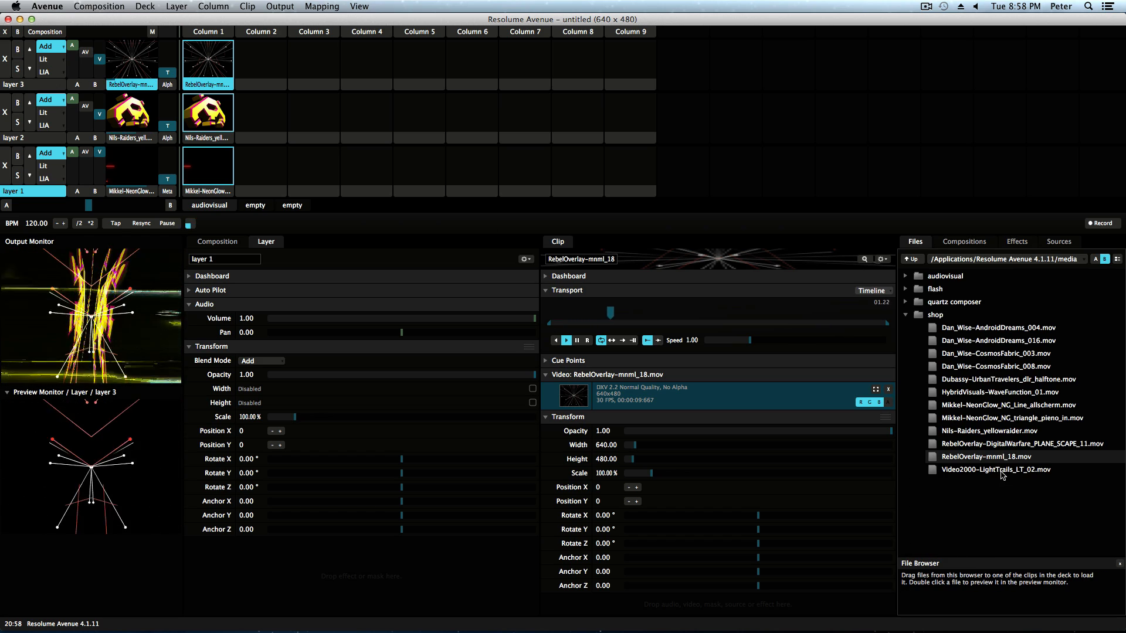
pyautogui.moveTo(996, 470); pyautogui.dragTo(260, 117)
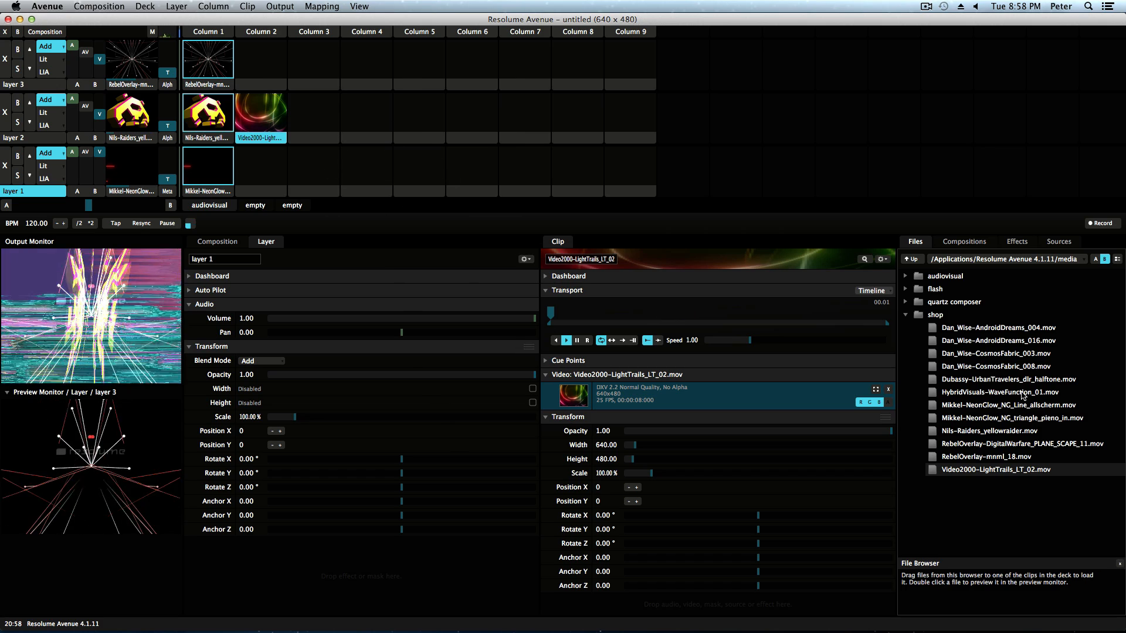
pyautogui.moveTo(1000, 392); pyautogui.dragTo(262, 179)
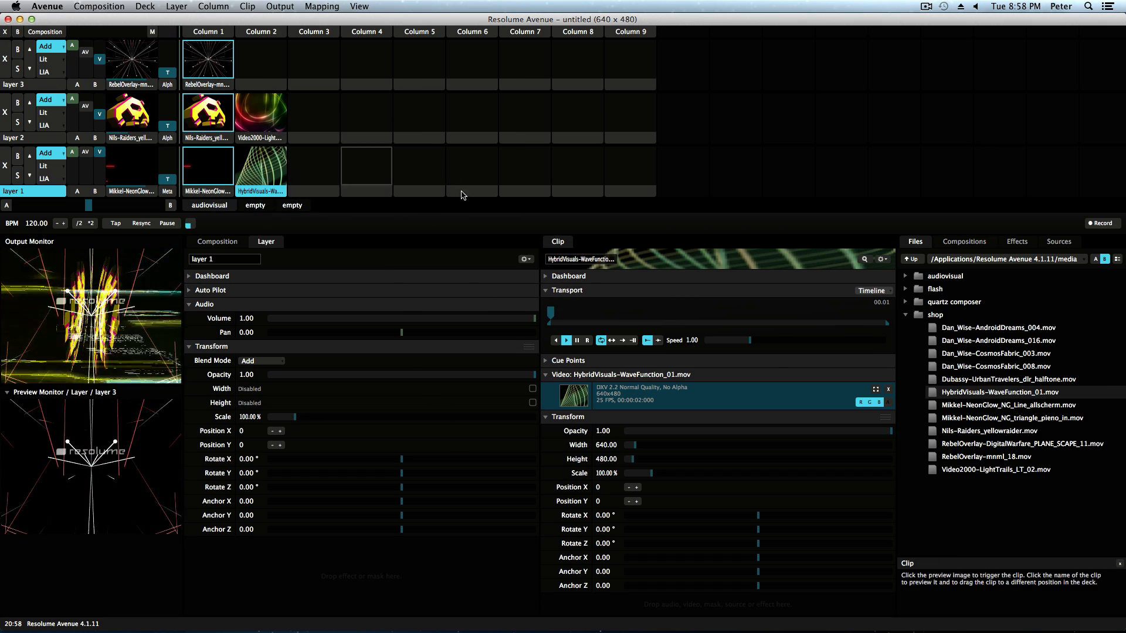
pyautogui.moveTo(1013, 356); pyautogui.dragTo(258, 79)
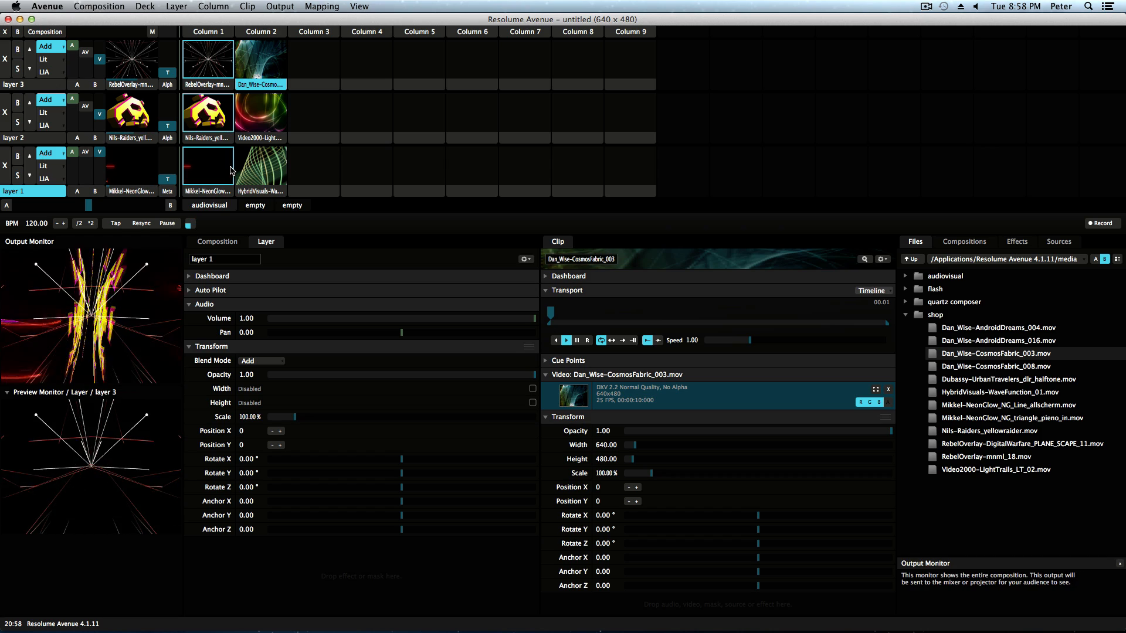
# Step: Set layer 2 to a Parts transition with about three quarters of the maximum time, and trigger its Column 2 clip
pyautogui.click(167, 138)
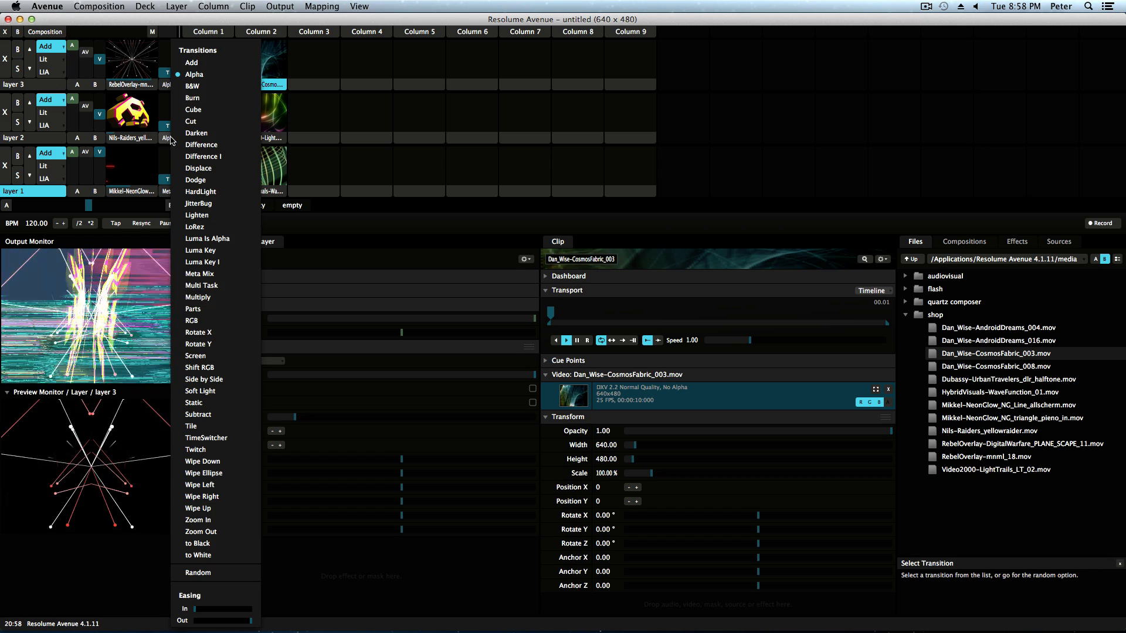
pyautogui.click(217, 311)
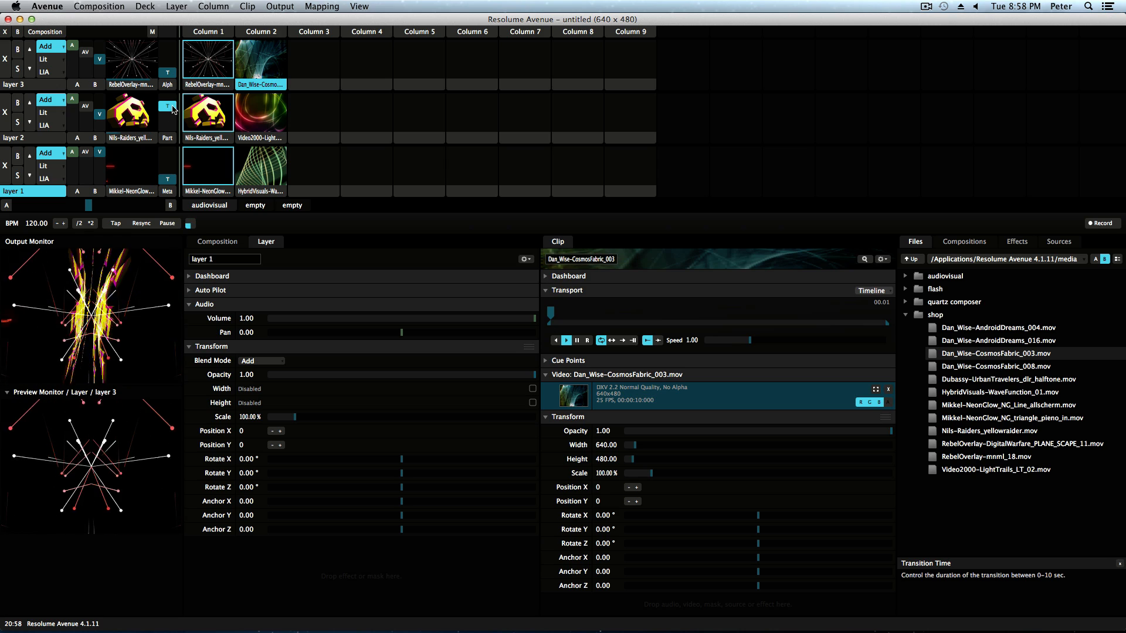
pyautogui.click(252, 122)
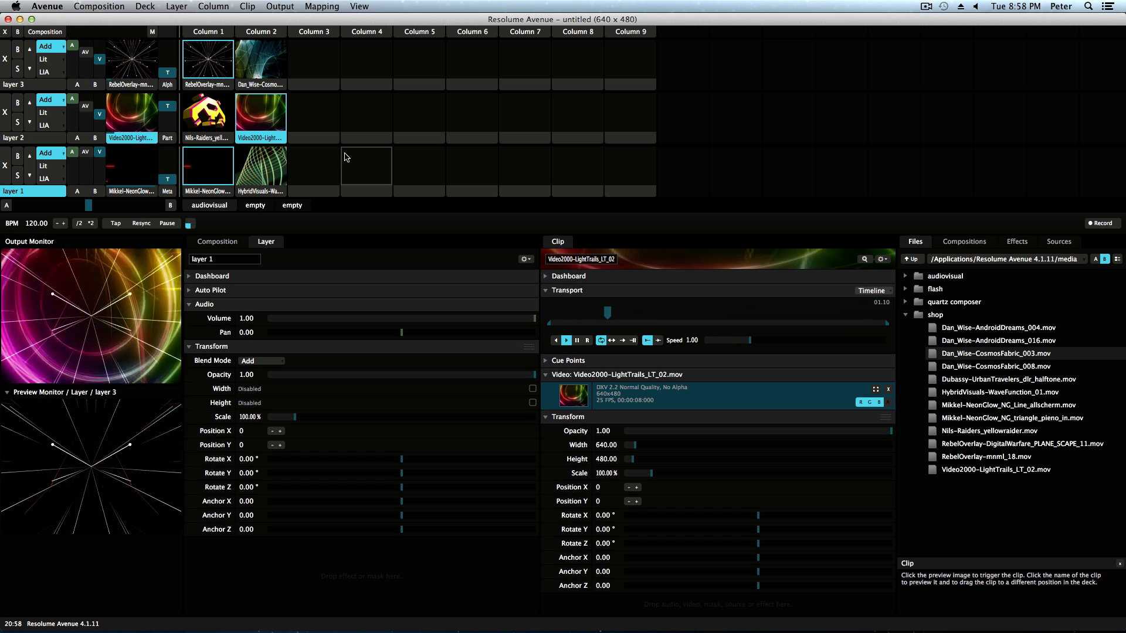
# Step: Load Dubassy-UrbanTravelers_dlr_halftone.mov into layer 2's Column 3, set the layer to a shorter Tile transition, and trigger the clip
pyautogui.moveTo(991, 380); pyautogui.dragTo(297, 123)
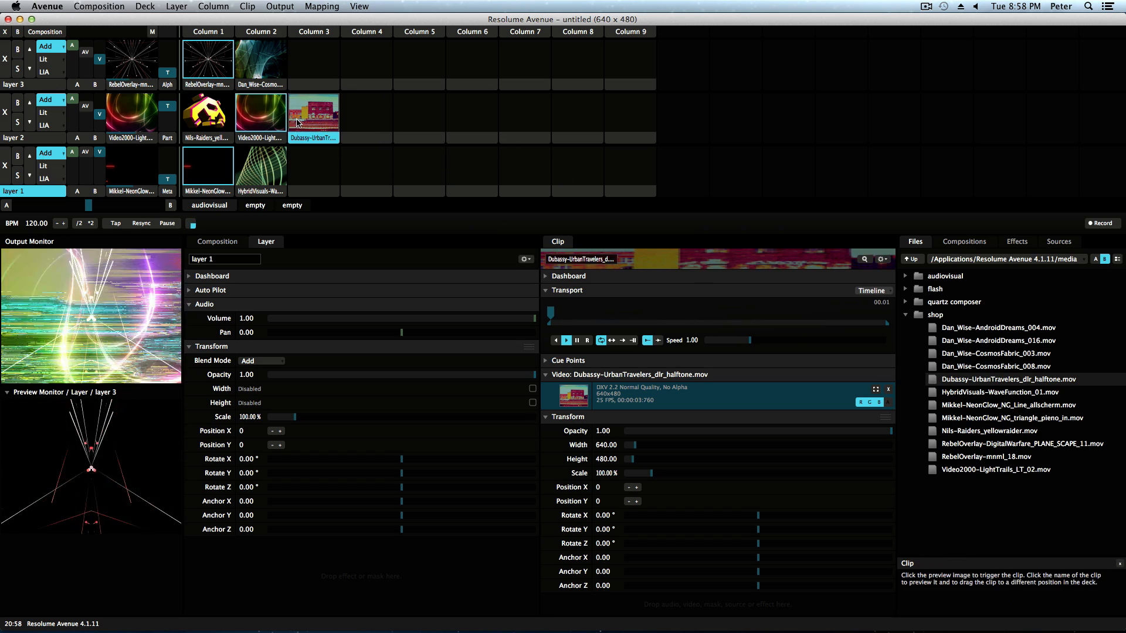
pyautogui.click(167, 138)
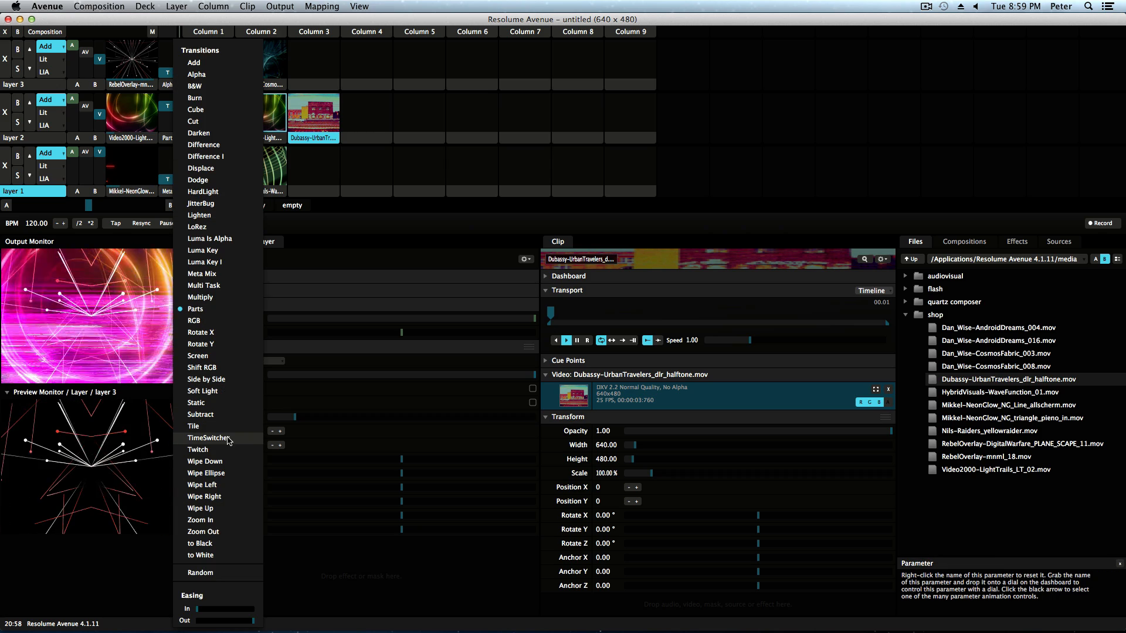
pyautogui.click(193, 426)
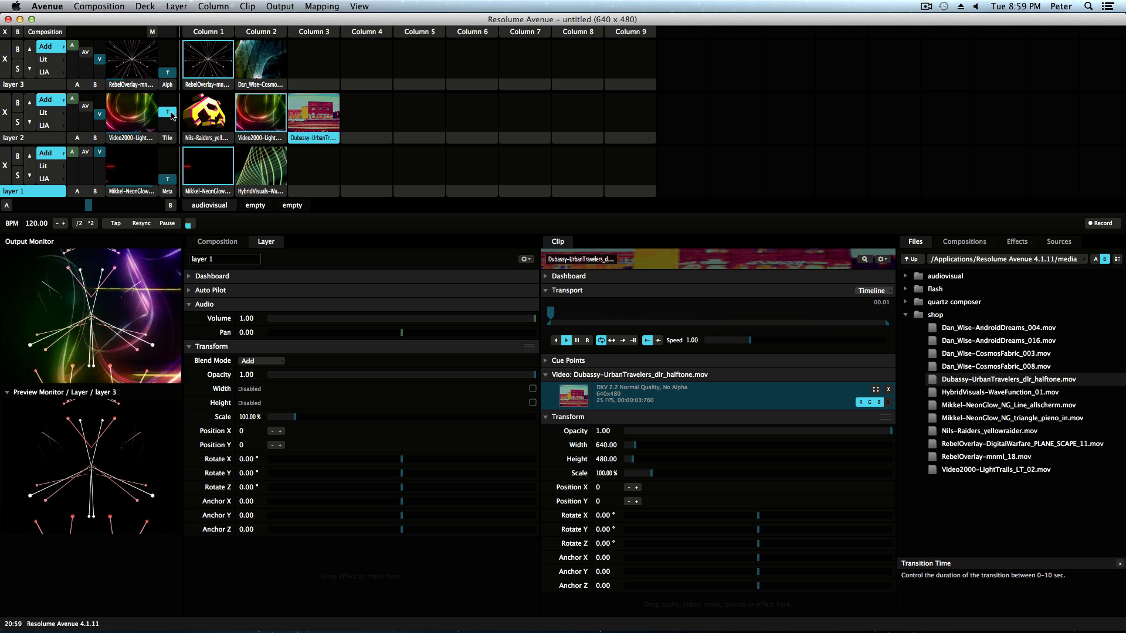
pyautogui.click(331, 124)
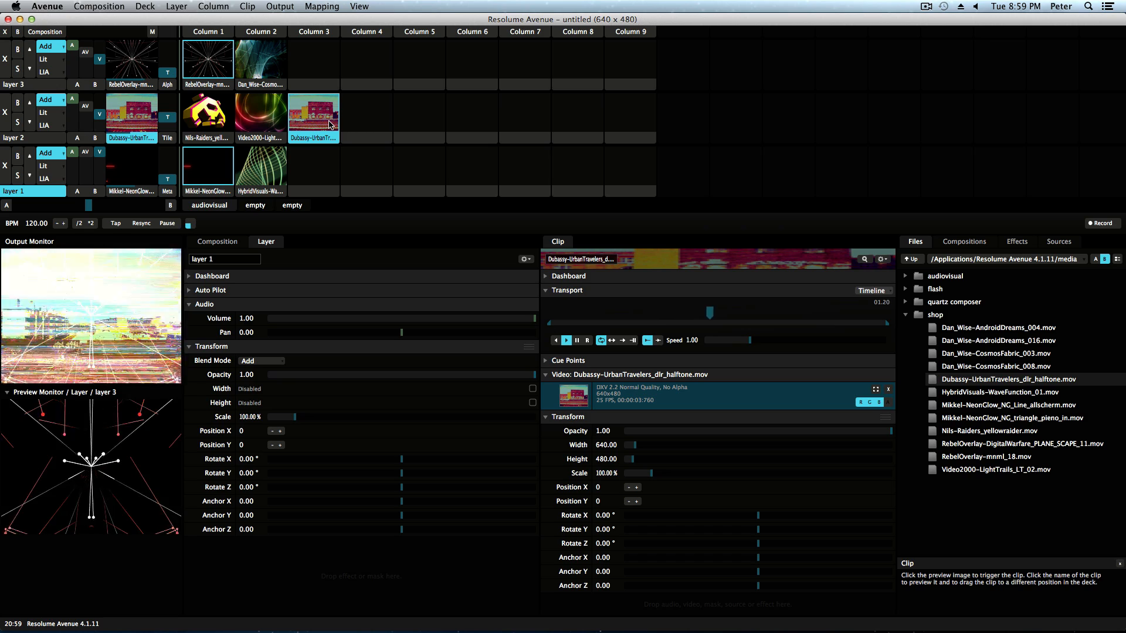
pyautogui.click(330, 124)
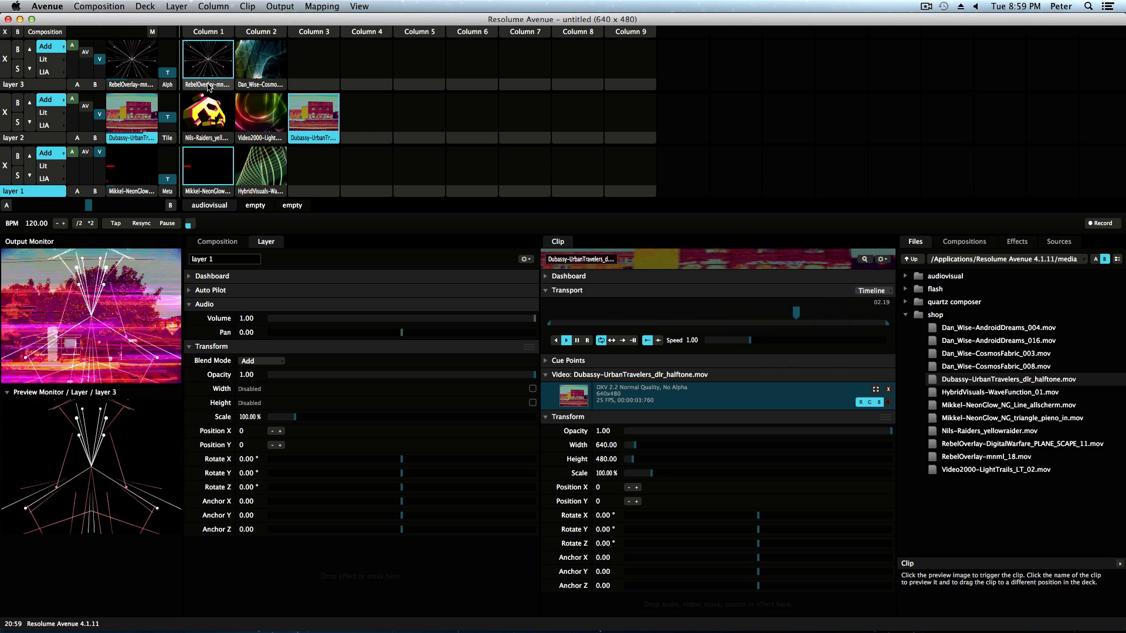
# Step: Stop the clips playing in layers 3 and 2, and clear the Video2000-LightTrails_LT_02 clip from layer 2's Column 2
pyautogui.click(7, 59)
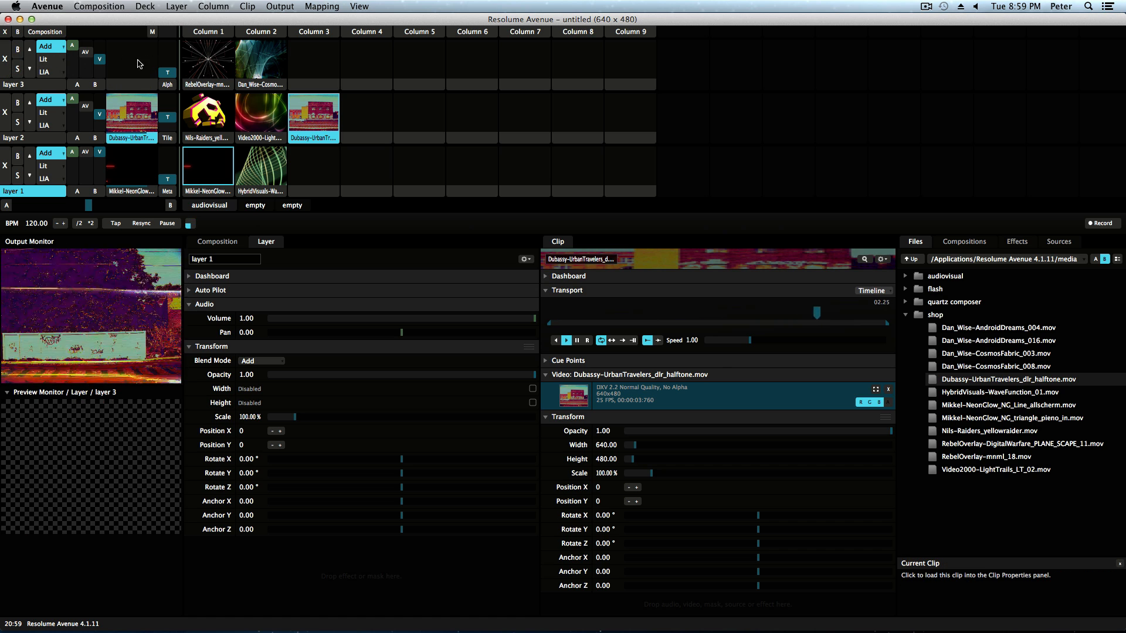
pyautogui.click(5, 112)
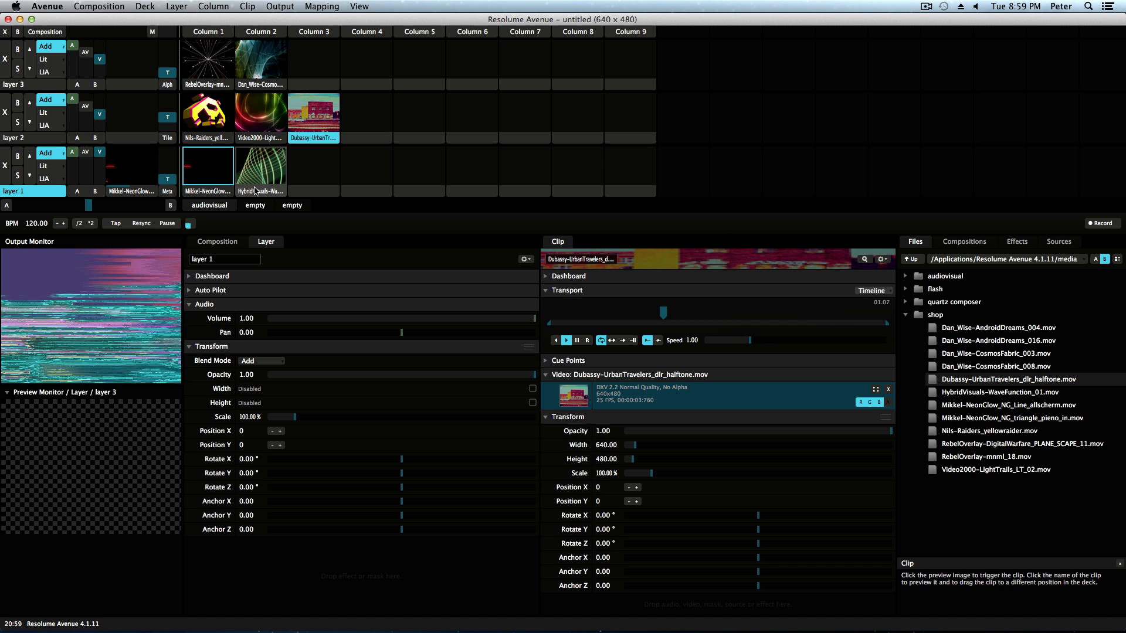
pyautogui.rightClick(251, 139)
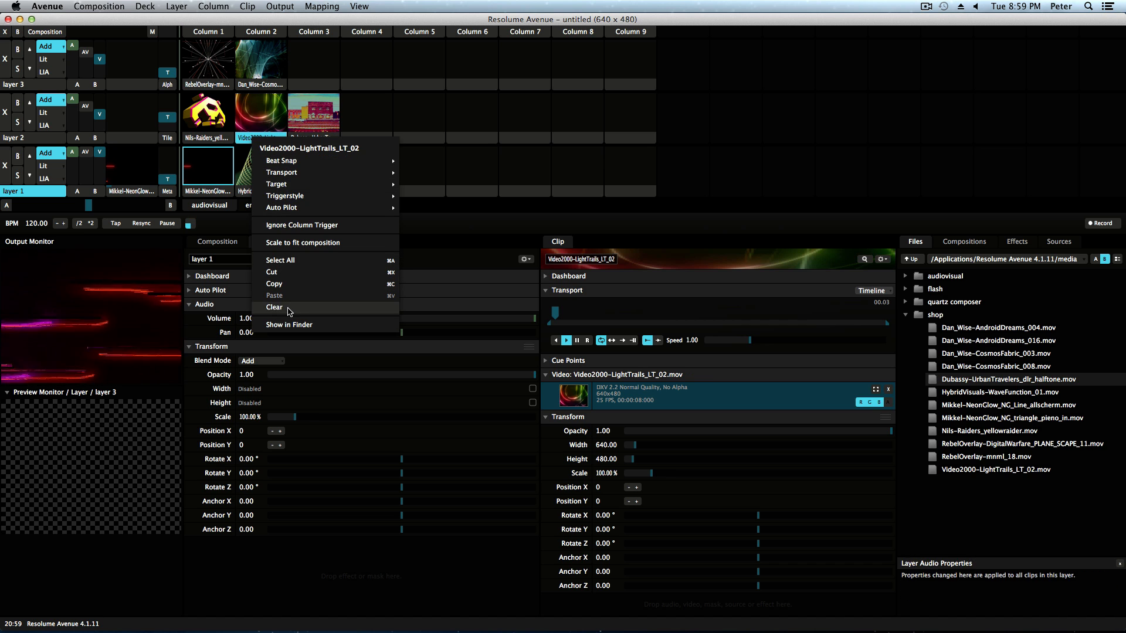
pyautogui.click(285, 223)
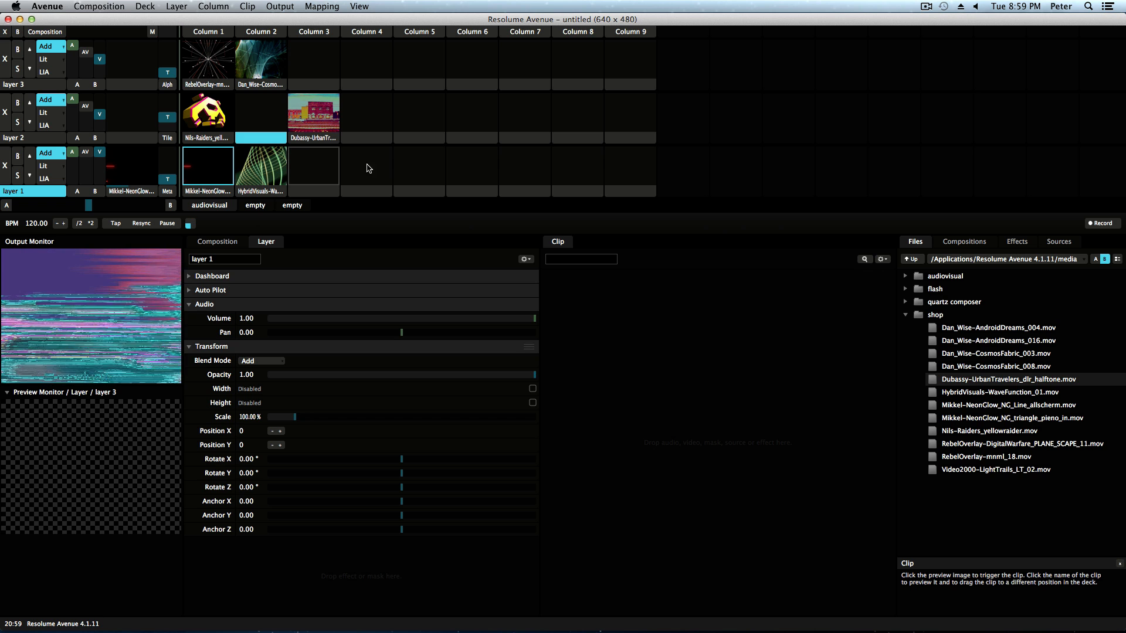
# Step: Replace the clip in layer 2's Column 3 with Dan_Wise-AndroidDreams_016.mov and trigger it
pyautogui.moveTo(997, 340); pyautogui.dragTo(326, 126)
pyautogui.click(321, 123)
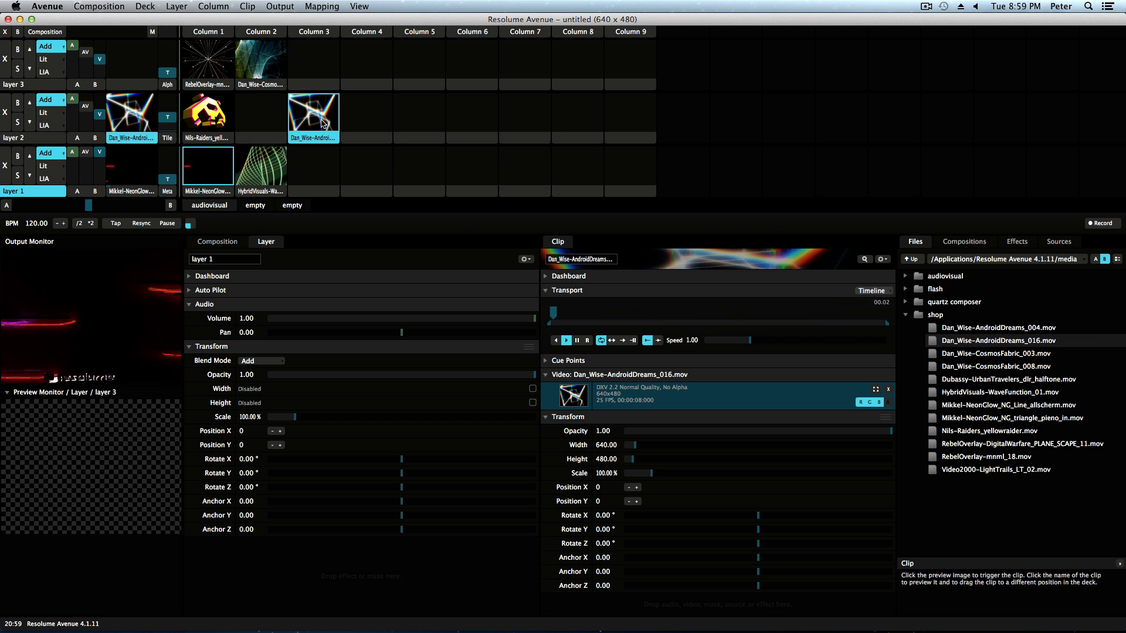